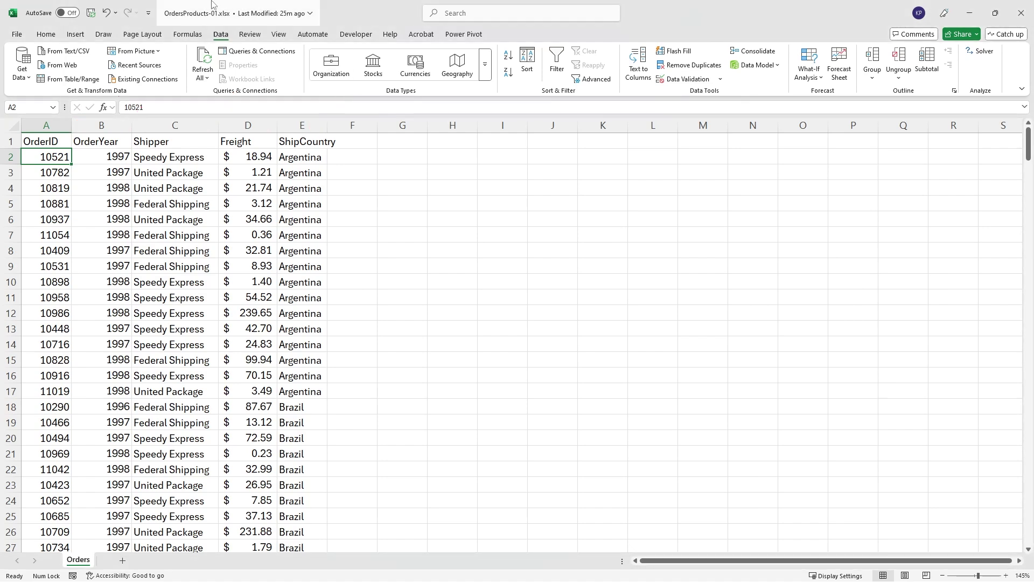
Format the order data in A1:E319 as a table with headers, using a blue Medium table style
{"action": "left_click", "coordinate": [113, 188]}
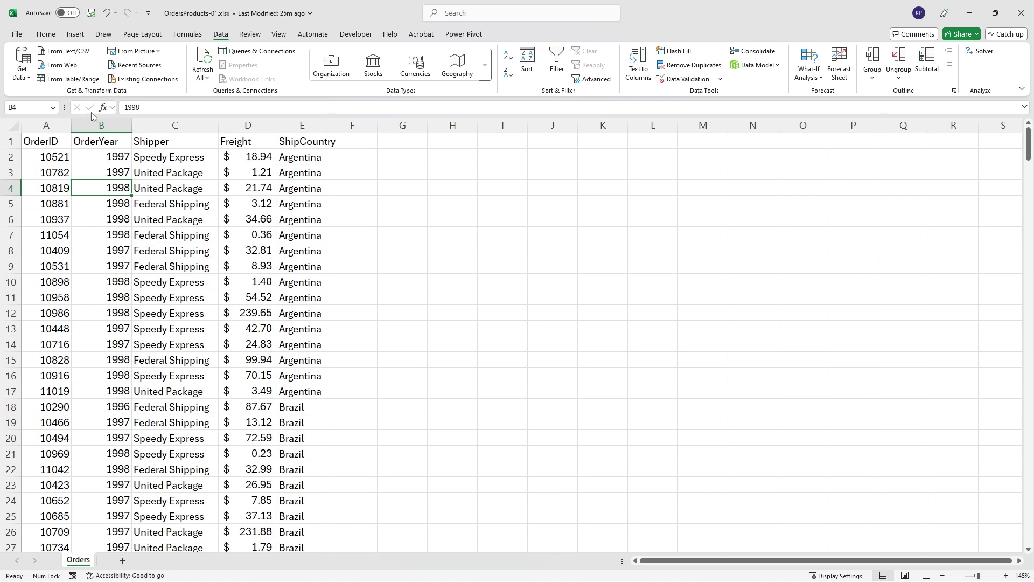
{"action": "left_click", "coordinate": [47, 35]}
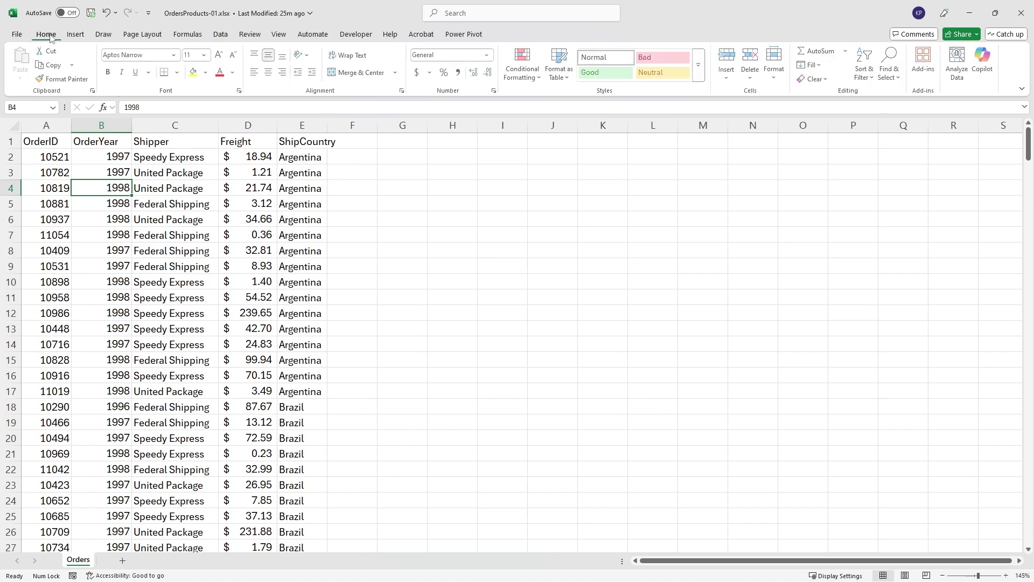
{"action": "left_click", "coordinate": [154, 233]}
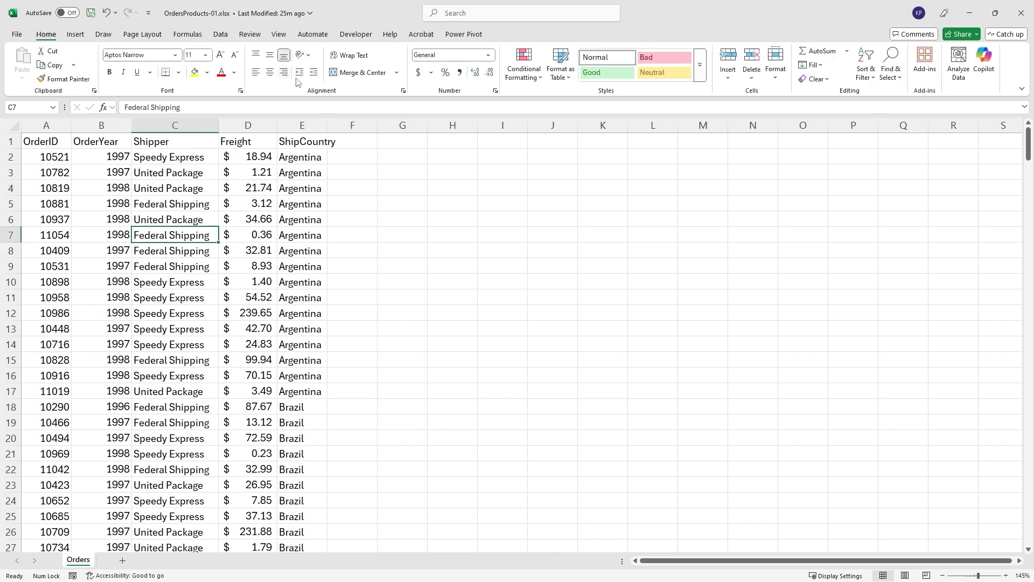
{"action": "left_click", "coordinate": [559, 82]}
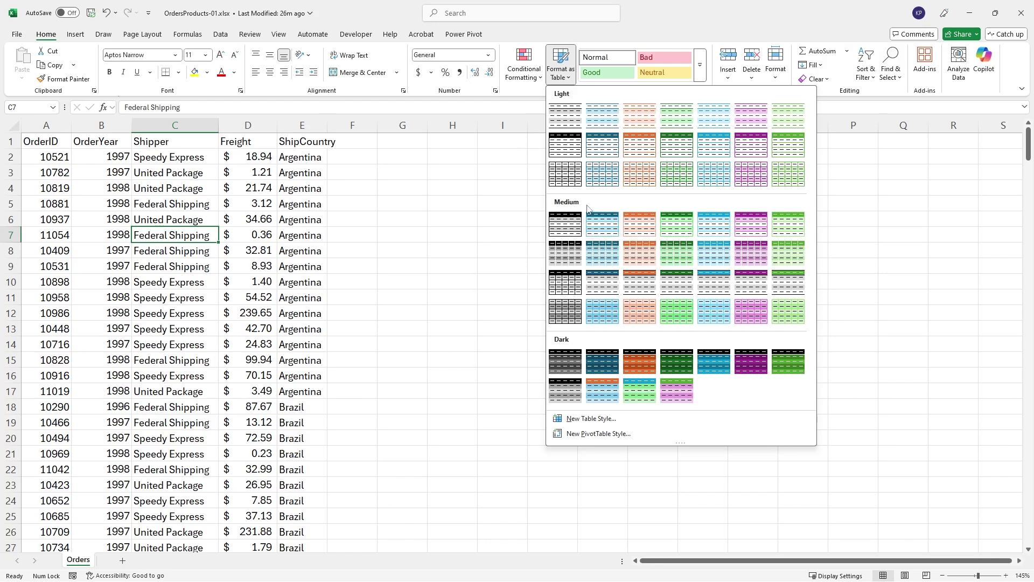
{"action": "left_click", "coordinate": [600, 230]}
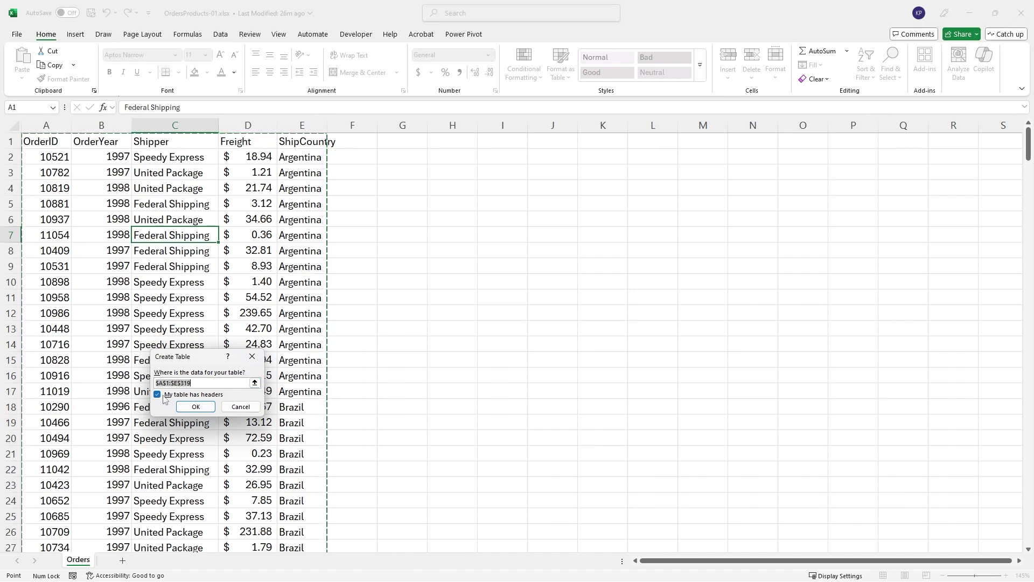
{"action": "left_click", "coordinate": [196, 406]}
Rename the orders table as tblOrders
{"action": "left_click", "coordinate": [81, 183]}
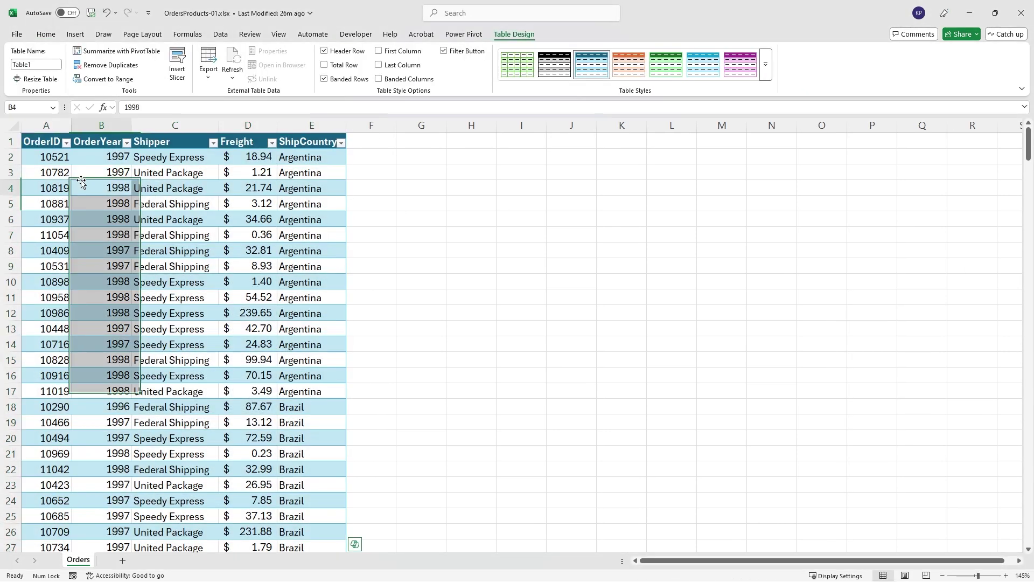
{"action": "left_click", "coordinate": [81, 183]}
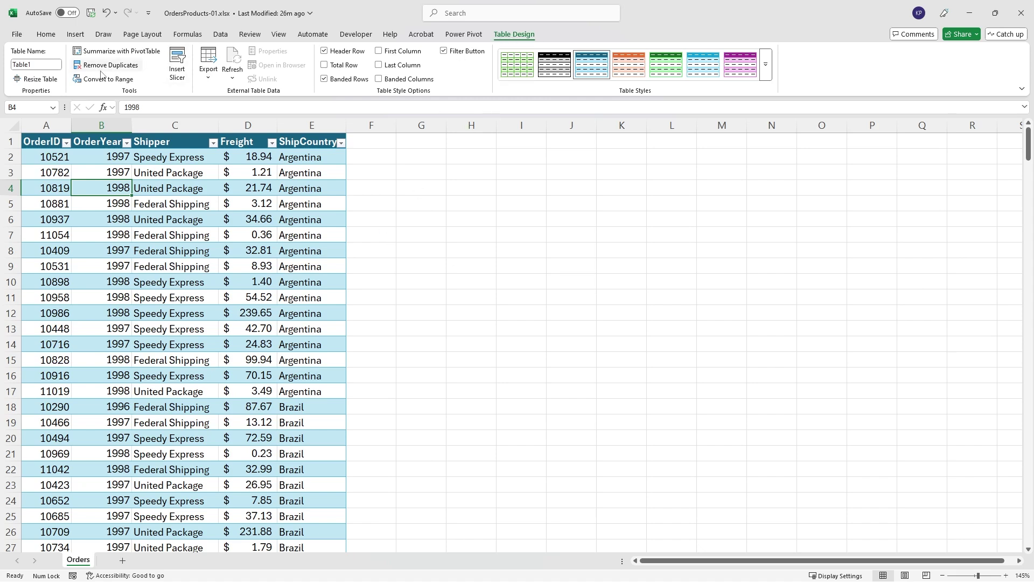
{"action": "left_click", "coordinate": [42, 64]}
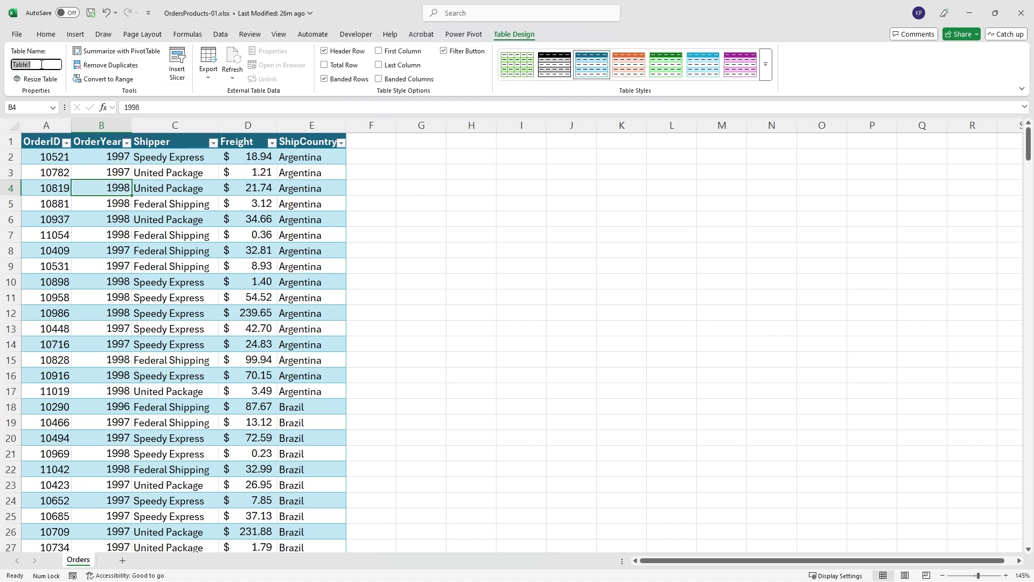
{"action": "type", "text": "tblOrders"}
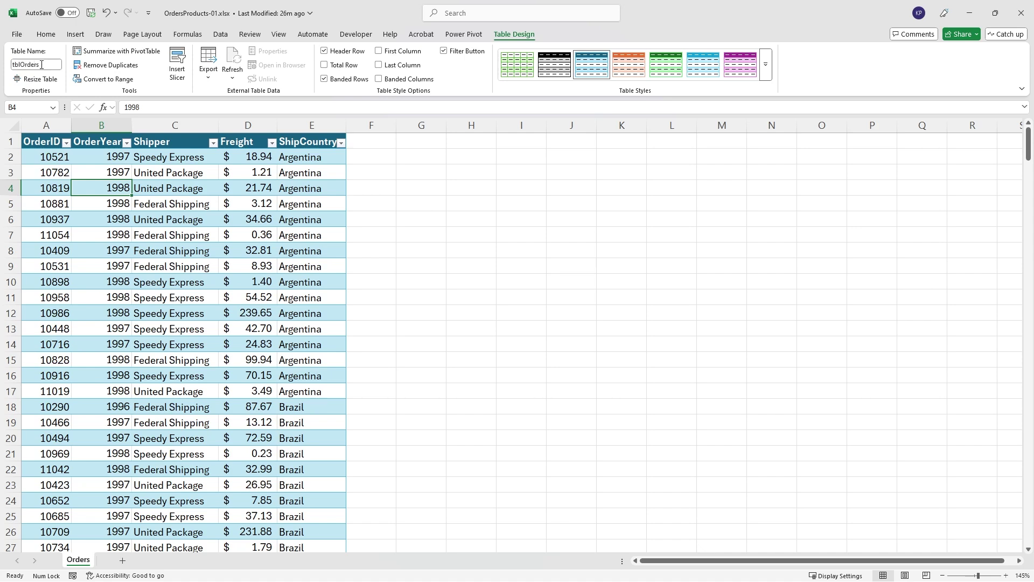
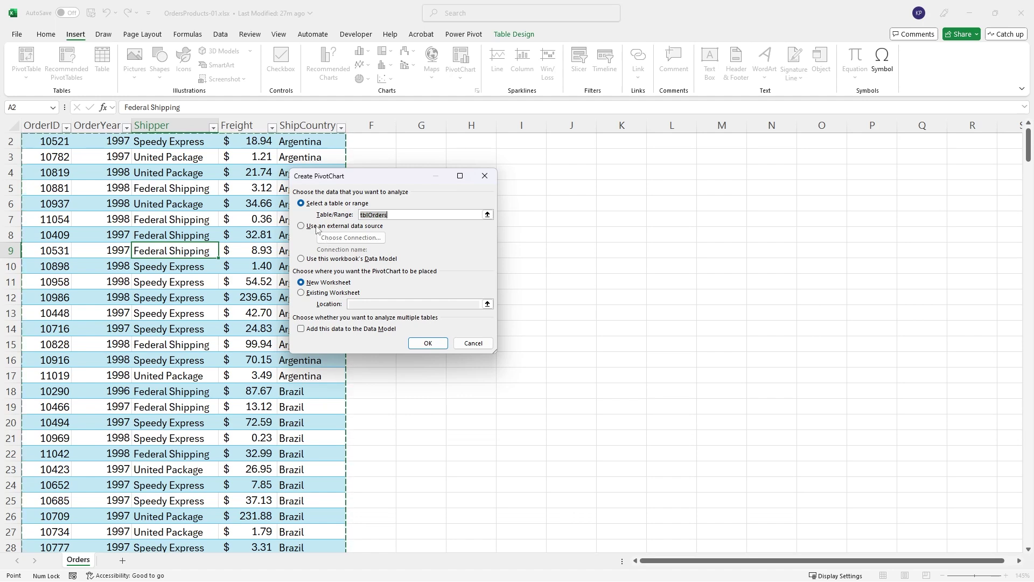
Set the PivotChart's source to an external data source connected to the tblOrders table of this workbook
{"action": "left_click", "coordinate": [319, 232]}
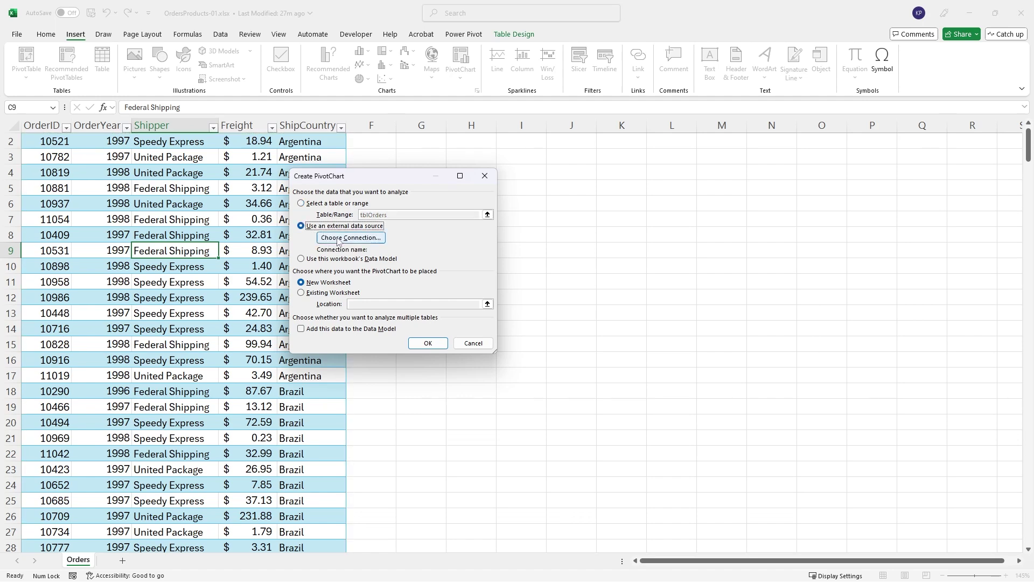
{"action": "left_click", "coordinate": [353, 240]}
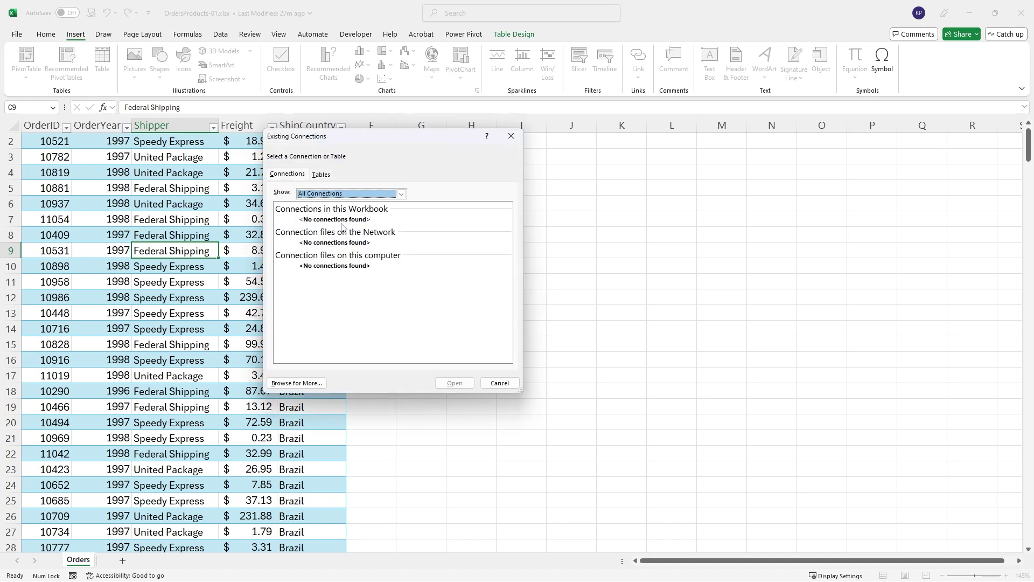
{"action": "left_click", "coordinate": [322, 175]}
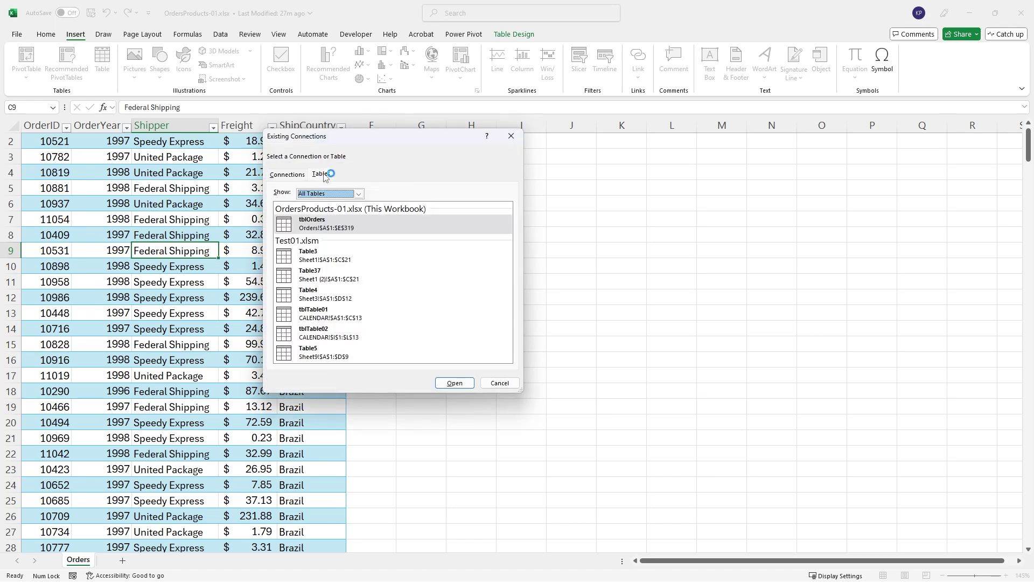
{"action": "left_click", "coordinate": [324, 226]}
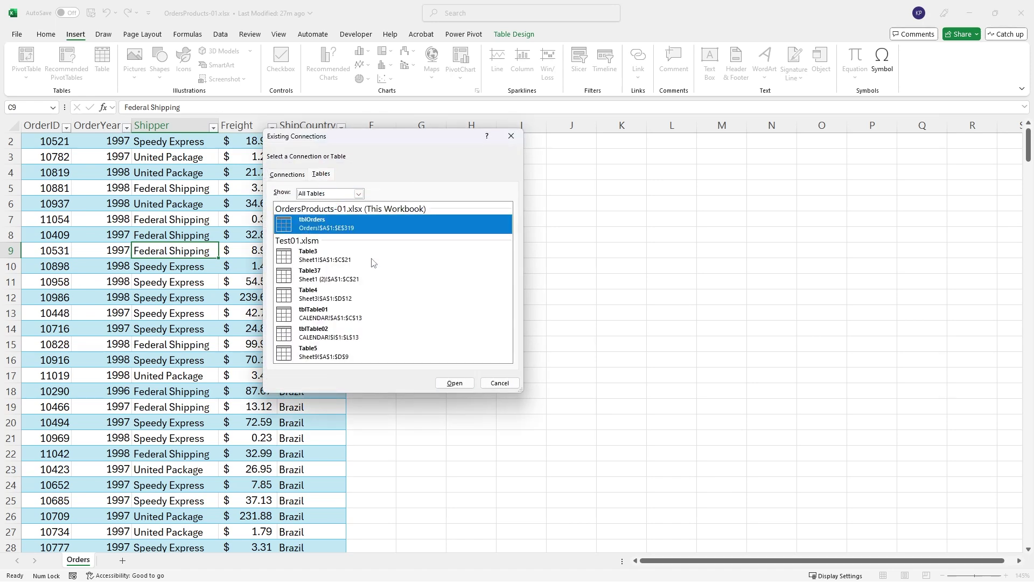
{"action": "left_click", "coordinate": [454, 383]}
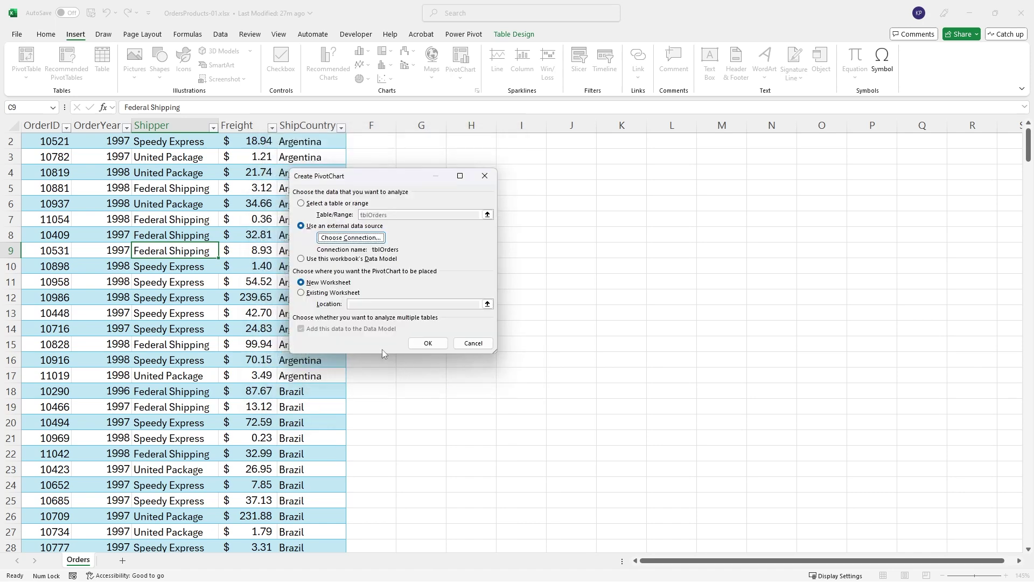
Create the PivotChart on the existing Orders worksheet at cell G3 and move it beside the top of the table
{"action": "left_click", "coordinate": [312, 294]}
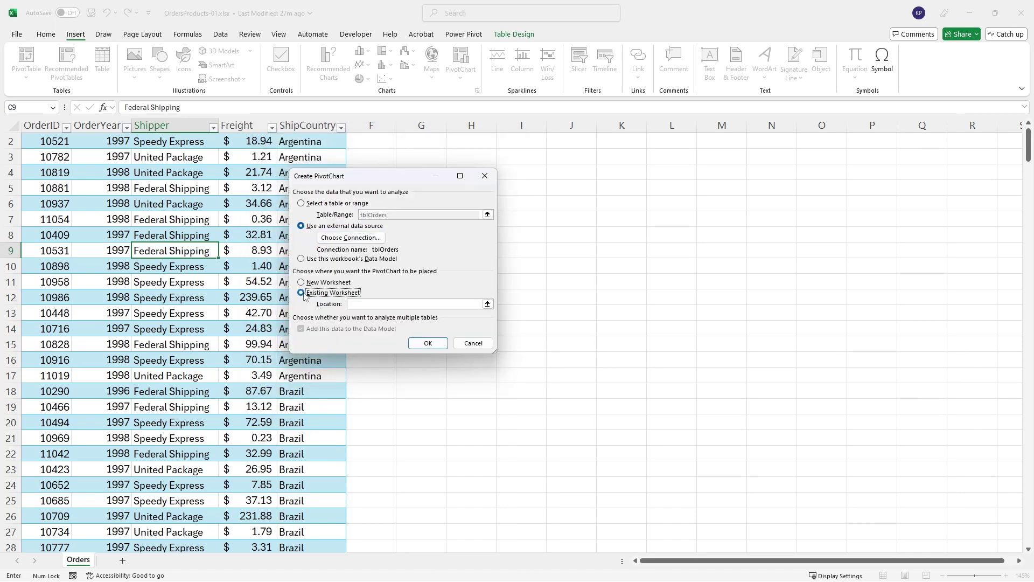
{"action": "left_click", "coordinate": [360, 304]}
{"action": "left_click_drag", "start_coordinate": [392, 176], "coordinate": [312, 251]}
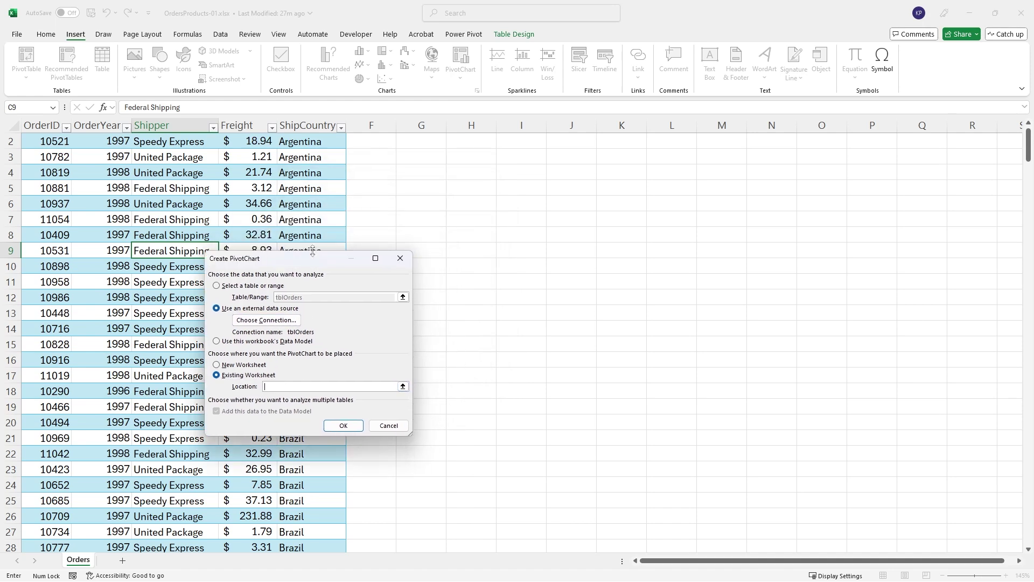
{"action": "left_click", "coordinate": [418, 153]}
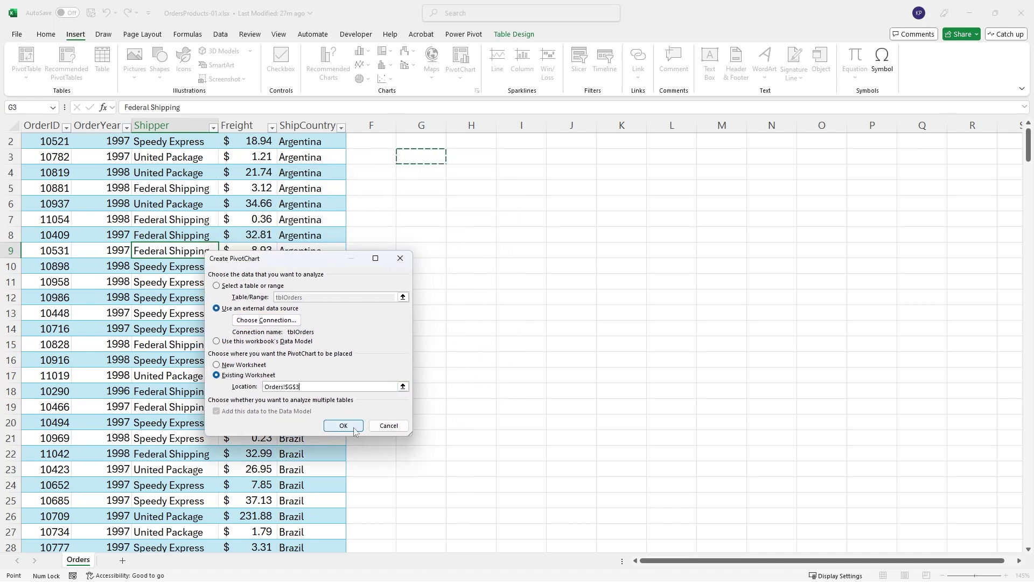
{"action": "left_click", "coordinate": [343, 425]}
{"action": "left_click_drag", "start_coordinate": [429, 256], "coordinate": [431, 208]}
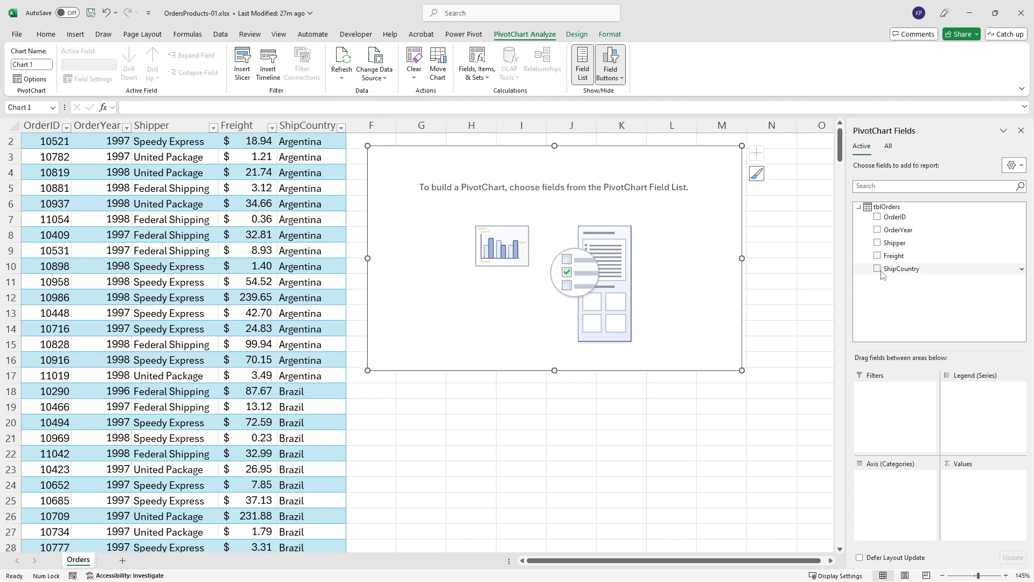
Chart the sum of Freight by ShipCountry as the axis category, and shrink the chart to span about columns F to L
{"action": "left_click_drag", "start_coordinate": [899, 268], "coordinate": [882, 492]}
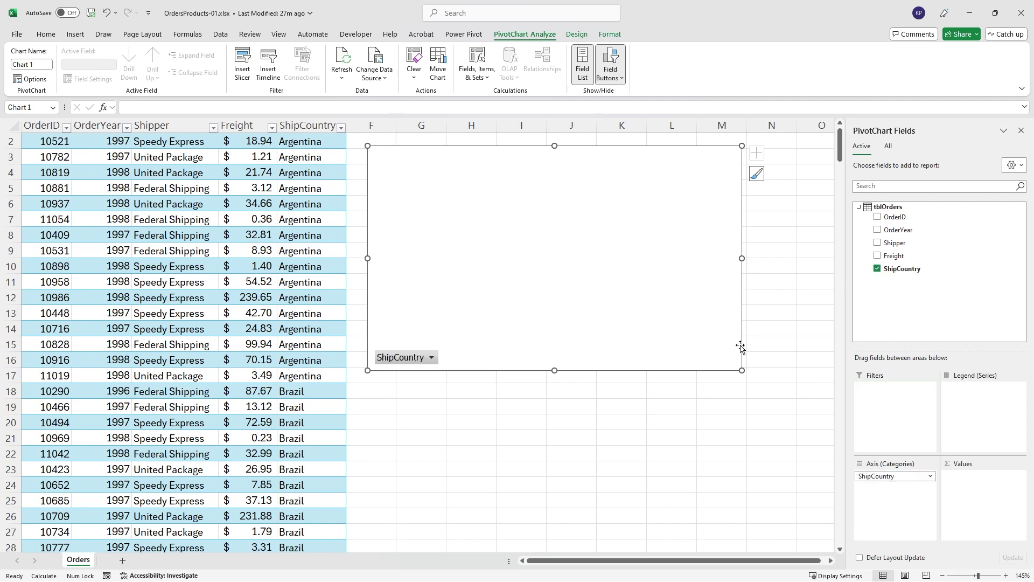
{"action": "left_click_drag", "start_coordinate": [892, 256], "coordinate": [967, 491]}
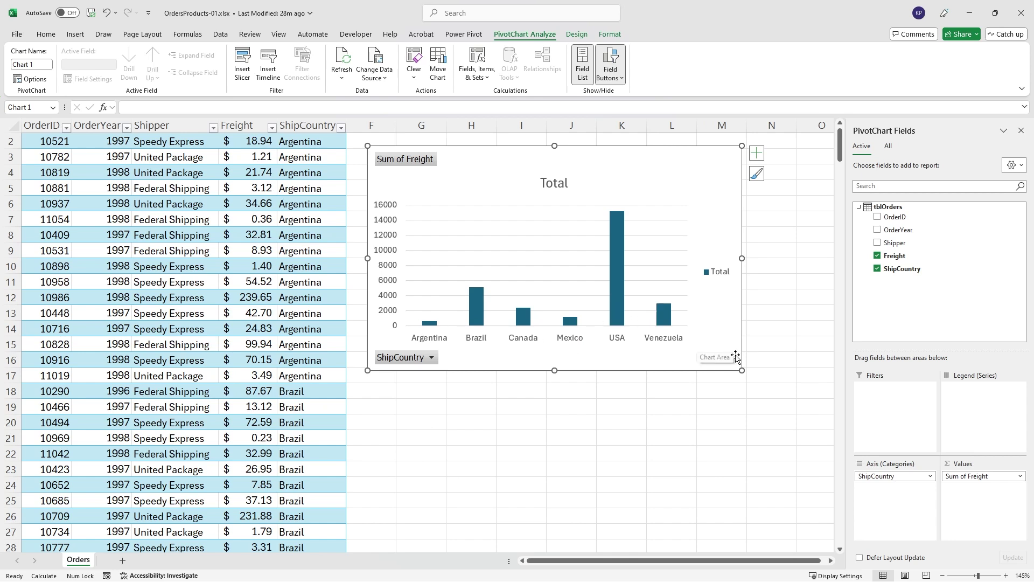
{"action": "left_click_drag", "start_coordinate": [741, 370], "coordinate": [672, 320]}
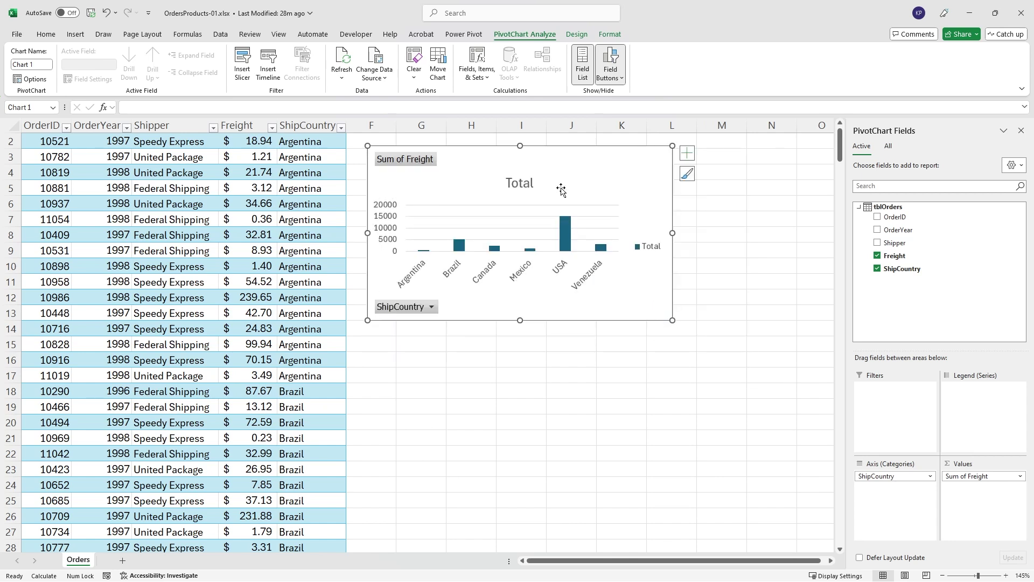
{"action": "left_click_drag", "start_coordinate": [519, 320], "coordinate": [519, 340]}
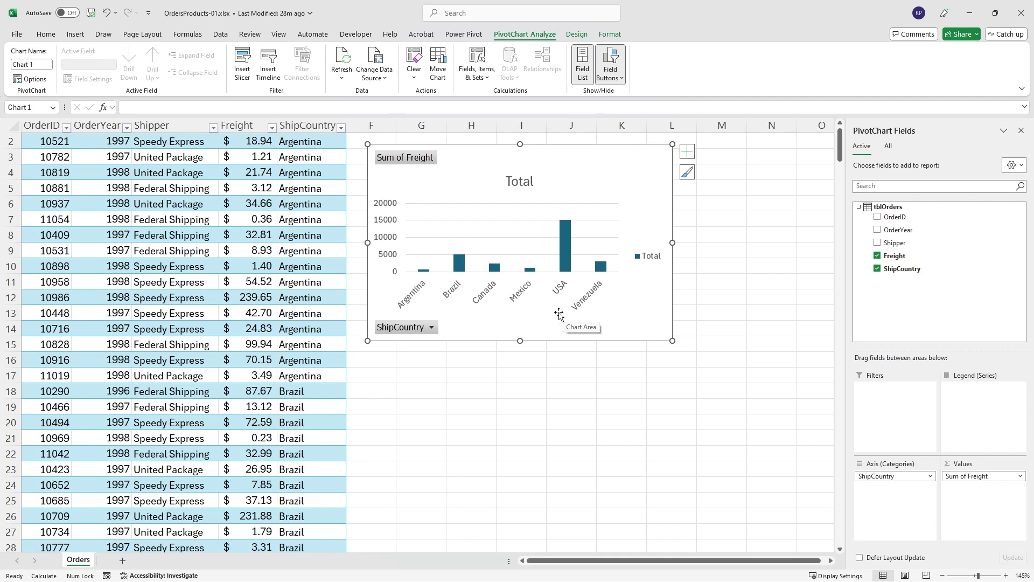
Start a second PivotChart that uses this workbook's tblOrders table as its external data source connection
{"action": "left_click", "coordinate": [173, 252]}
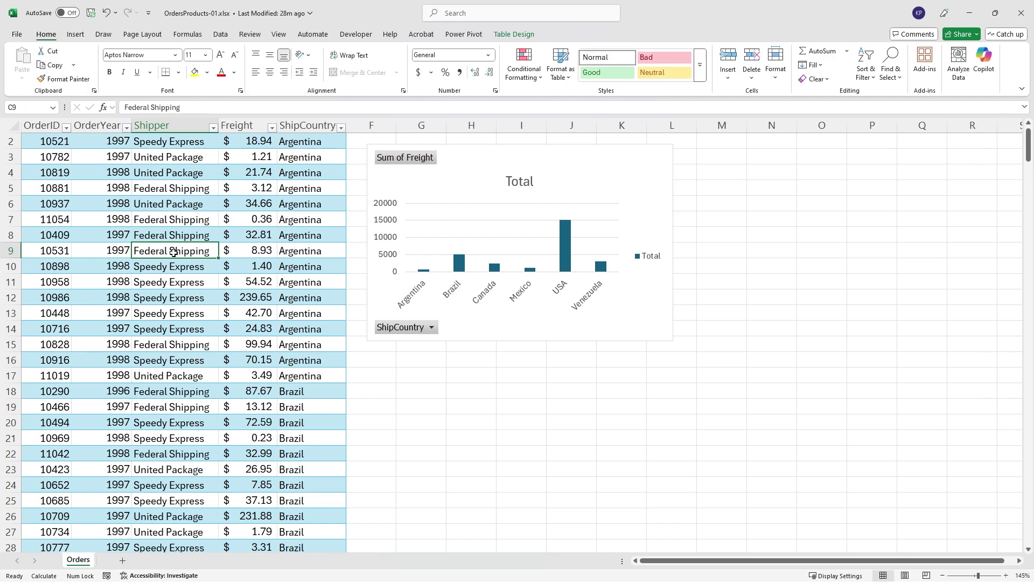
{"action": "left_click", "coordinate": [75, 34]}
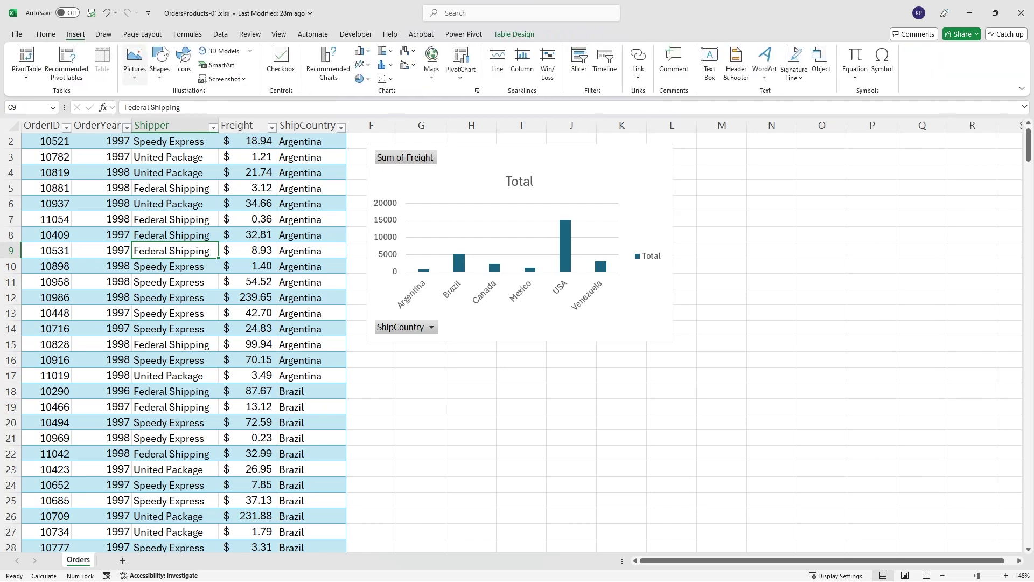
{"action": "left_click", "coordinate": [464, 80]}
{"action": "left_click", "coordinate": [481, 94]}
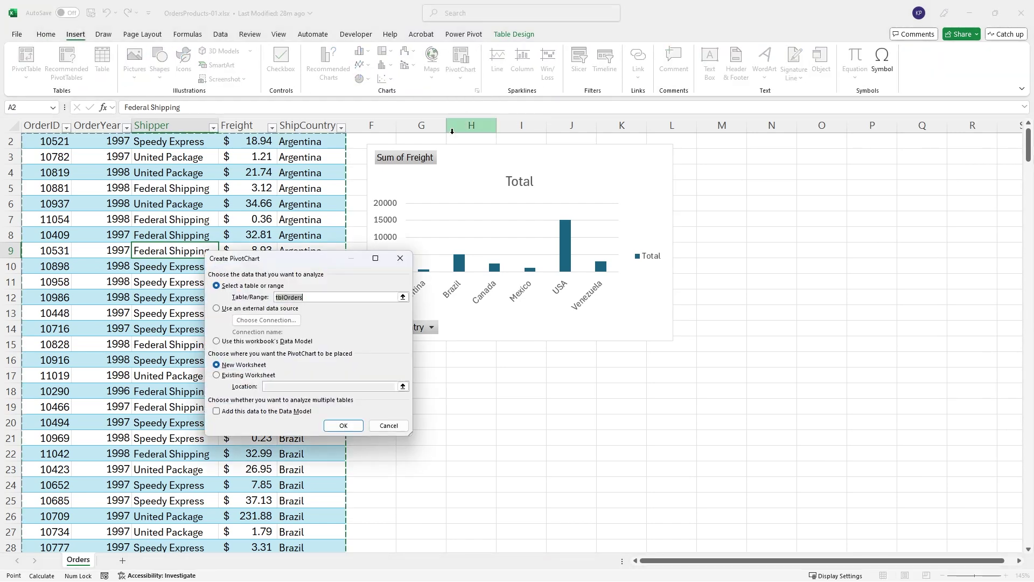
{"action": "left_click", "coordinate": [280, 310]}
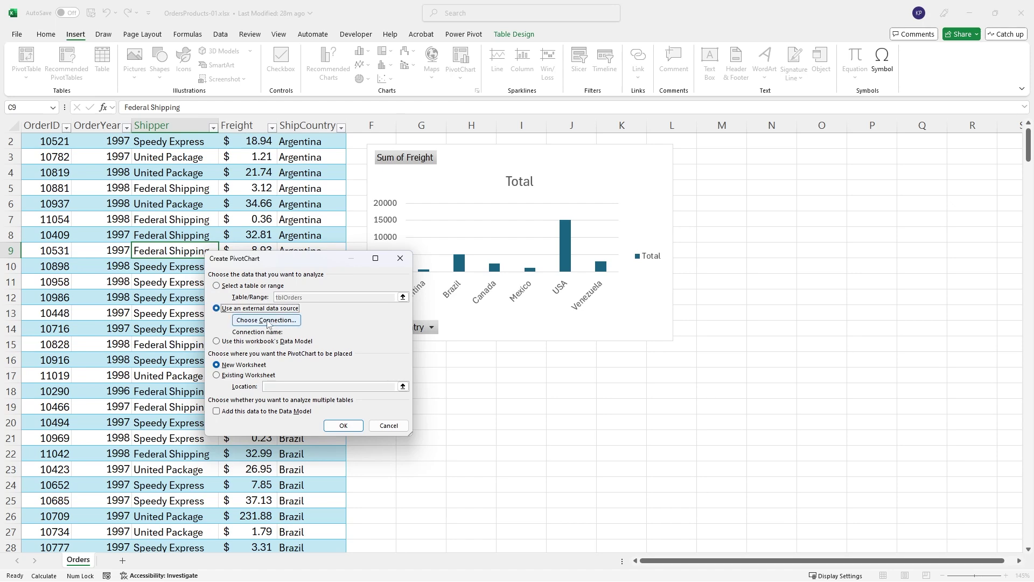
{"action": "left_click", "coordinate": [250, 323]}
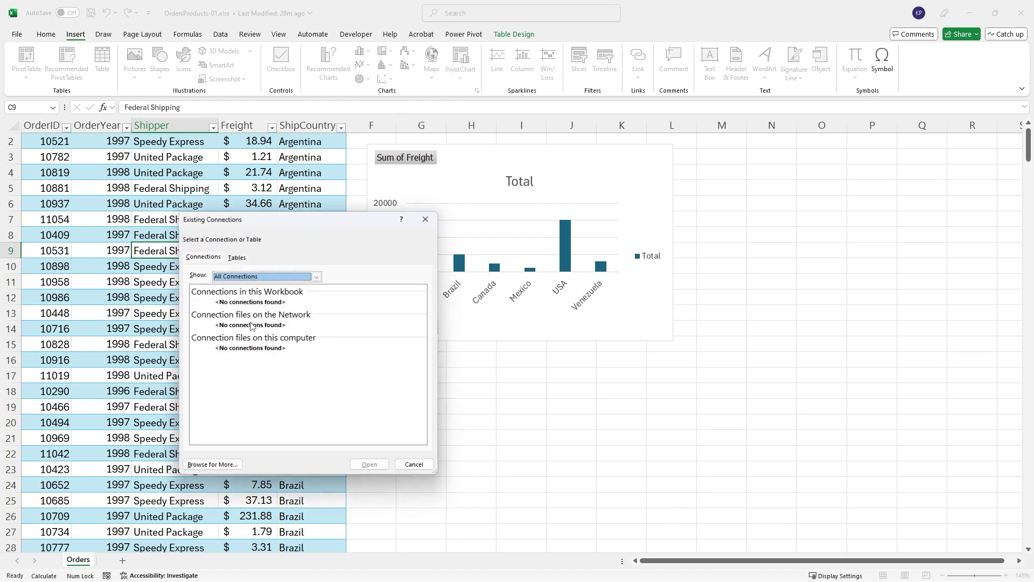
{"action": "left_click", "coordinate": [238, 257]}
{"action": "left_click", "coordinate": [227, 339]}
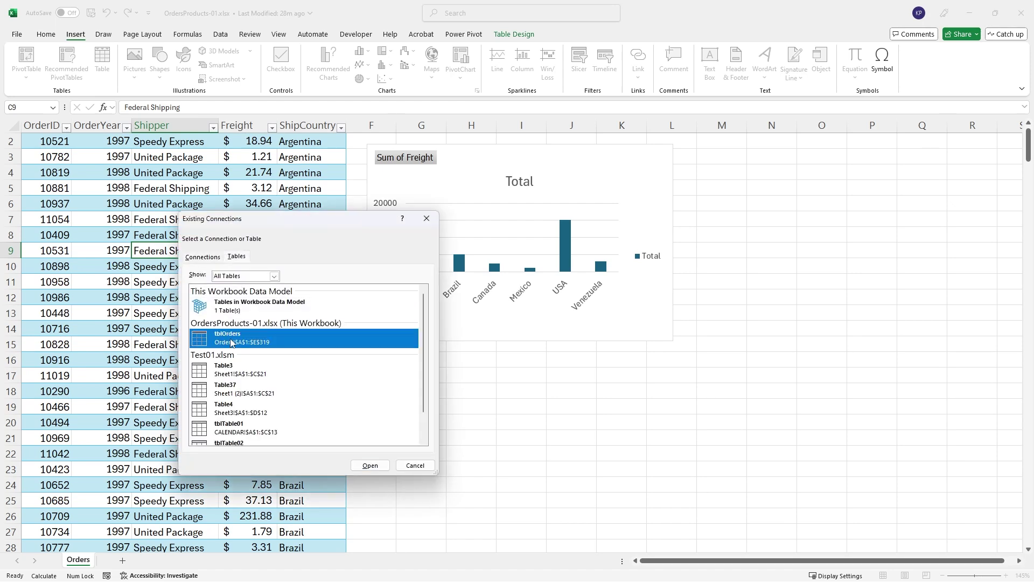
{"action": "left_click", "coordinate": [370, 465]}
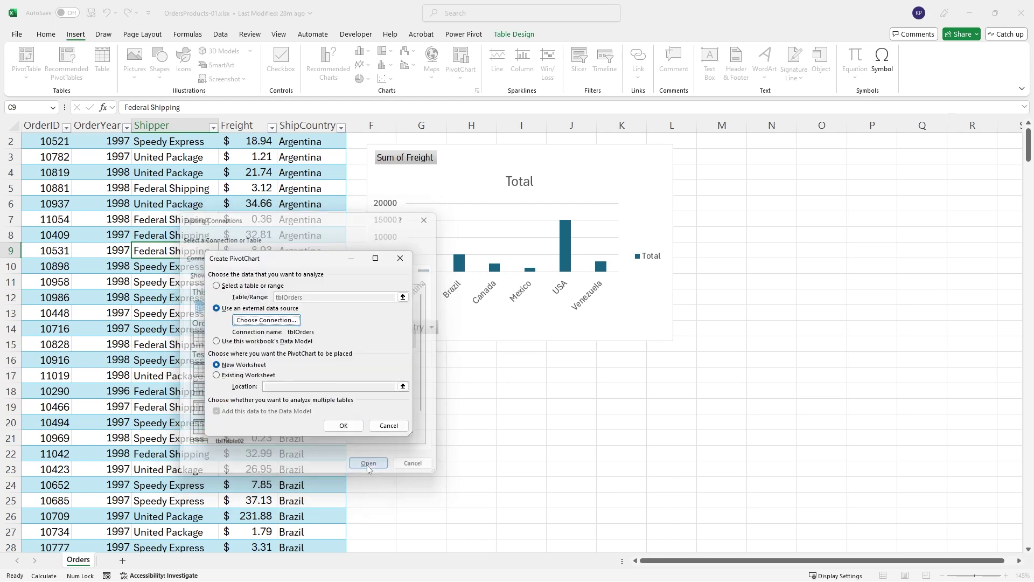
Create the second PivotChart on the existing Orders worksheet at cell H17 and move it directly below the first chart
{"action": "left_click", "coordinate": [216, 375]}
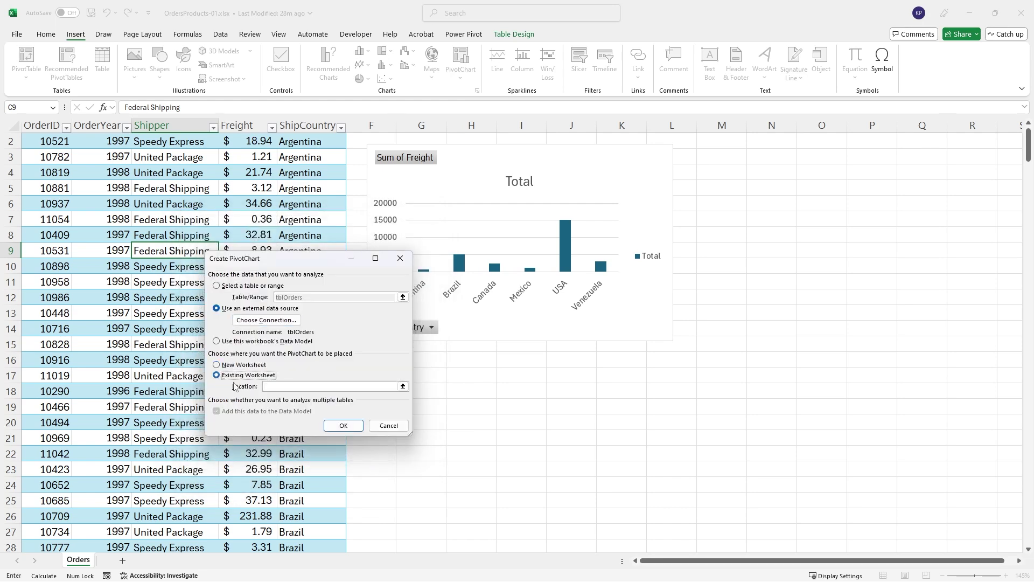
{"action": "left_click", "coordinate": [276, 386]}
{"action": "left_click", "coordinate": [471, 380]}
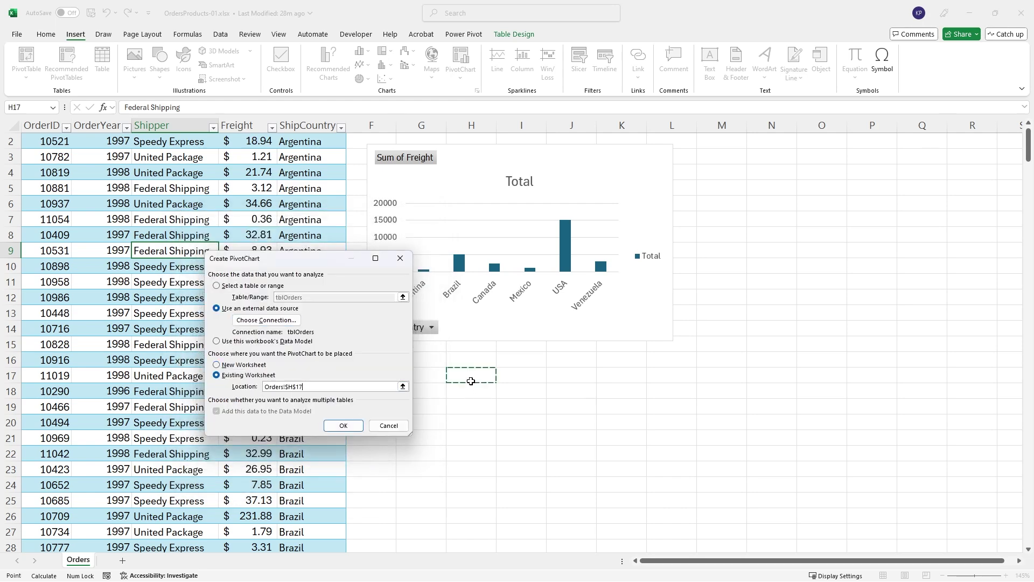
{"action": "left_click", "coordinate": [343, 426]}
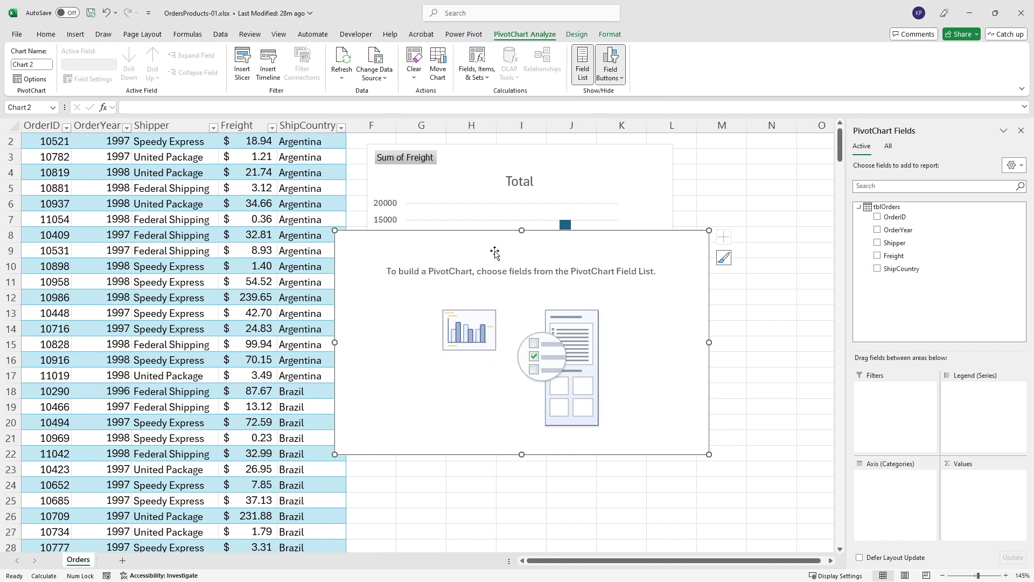
{"action": "left_click_drag", "start_coordinate": [434, 251], "coordinate": [466, 368]}
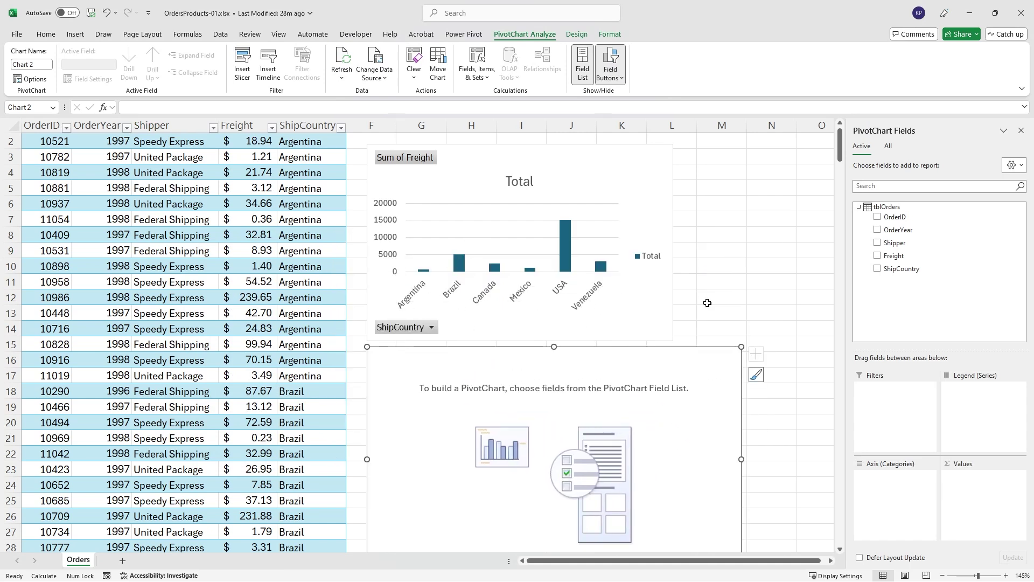
Chart the sum of Freight by Shipper in the second PivotChart and change its chart type to Pie
{"action": "left_click_drag", "start_coordinate": [889, 243], "coordinate": [886, 487]}
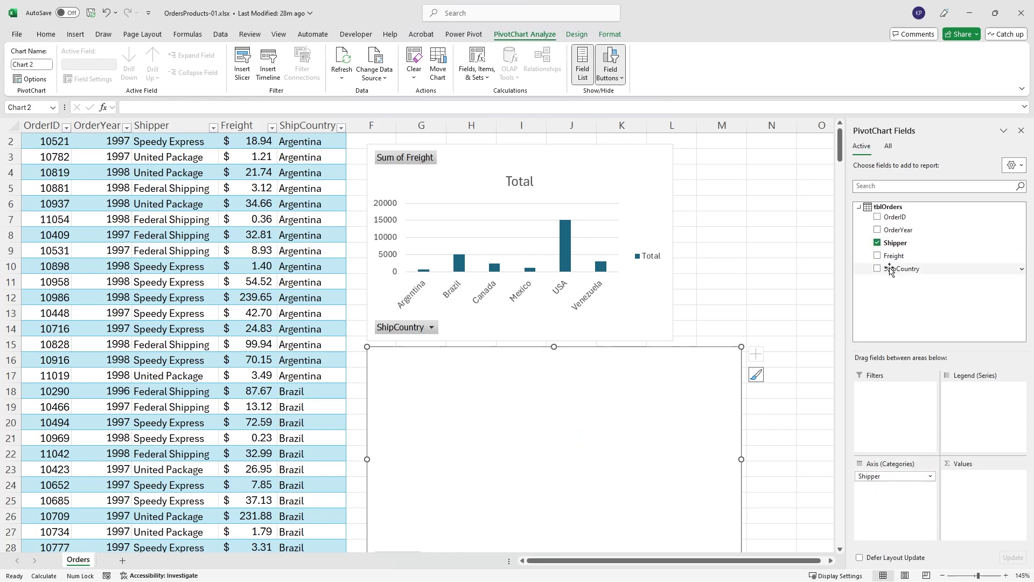
{"action": "left_click_drag", "start_coordinate": [891, 258], "coordinate": [958, 491]}
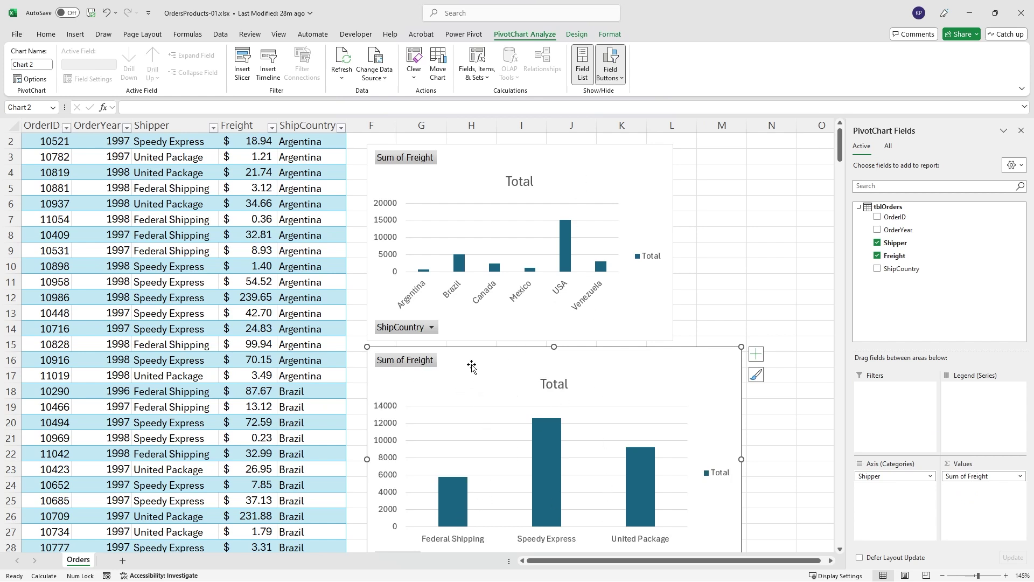
{"action": "left_click", "coordinate": [576, 37]}
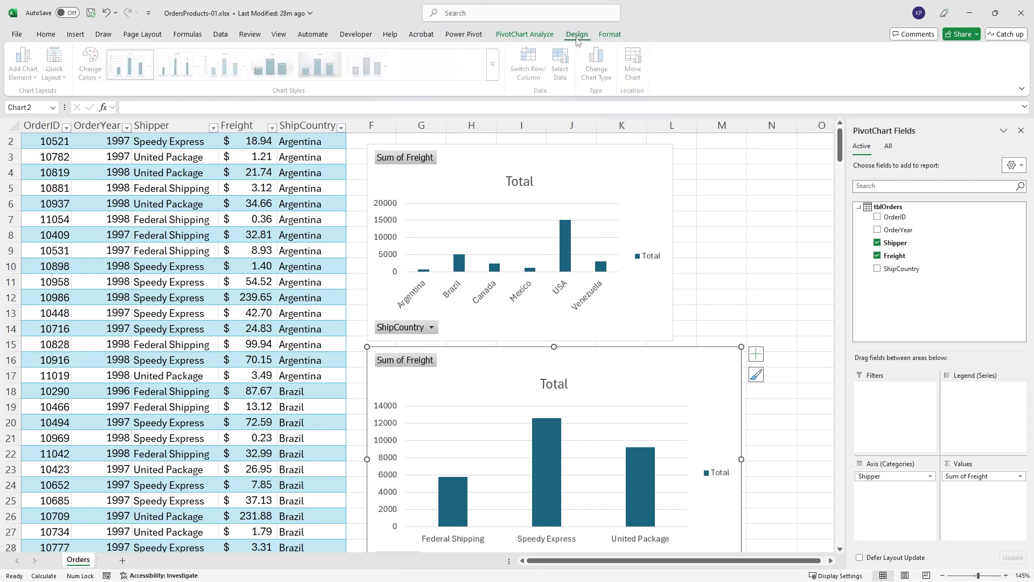
{"action": "left_click", "coordinate": [600, 72]}
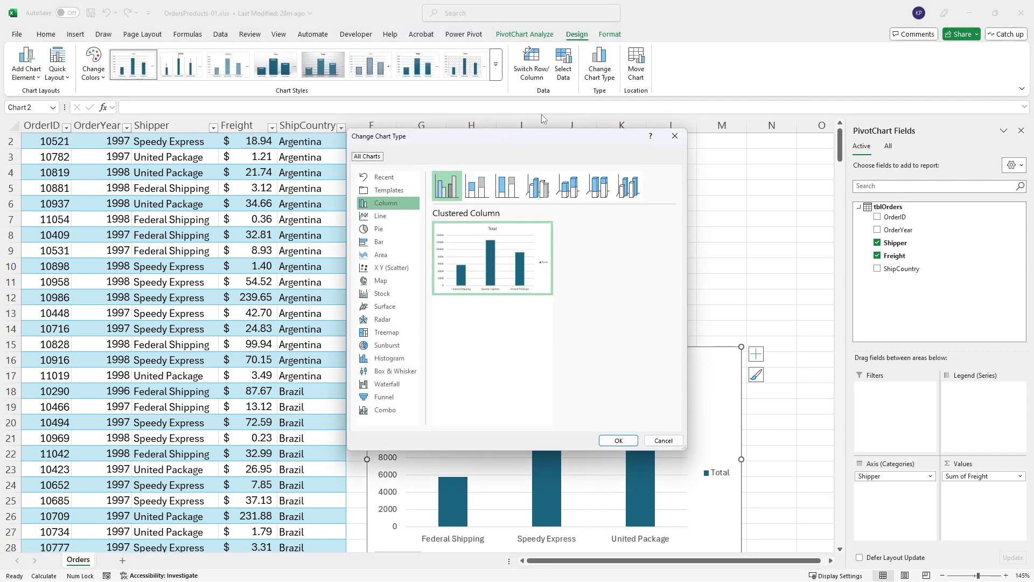
{"action": "left_click", "coordinate": [379, 229]}
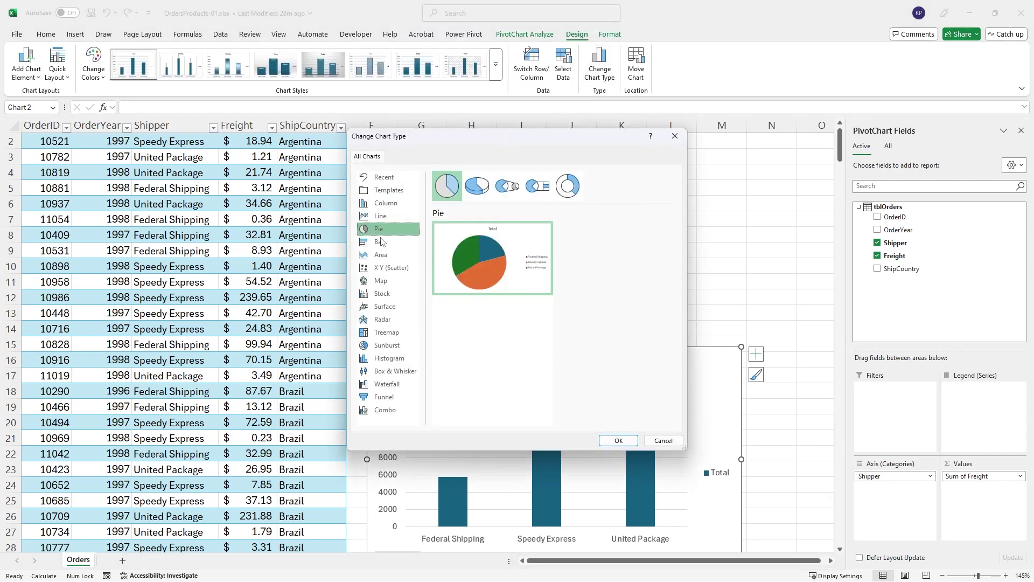
{"action": "left_click", "coordinate": [617, 440]}
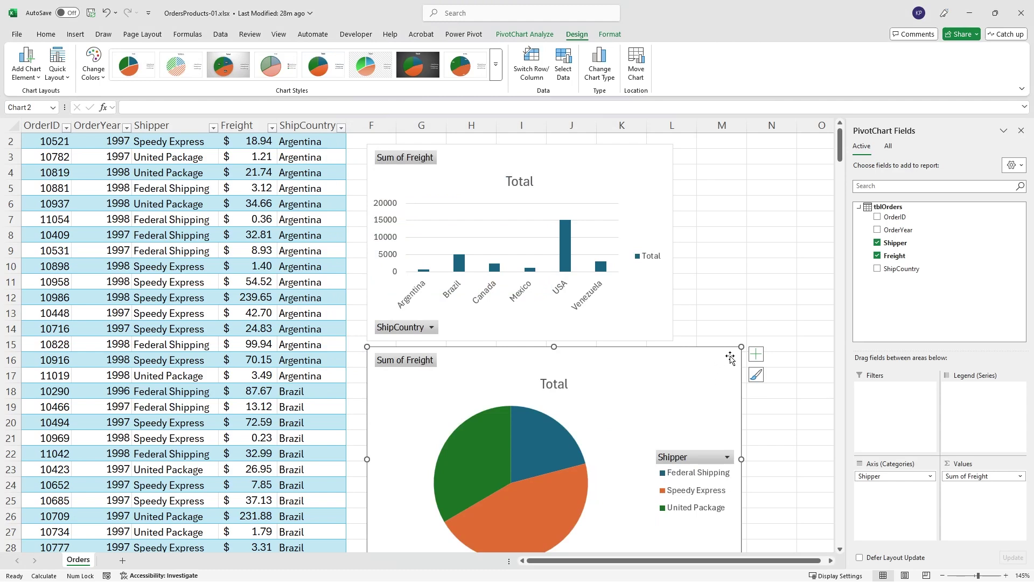
Shrink the pie chart to about the width of the column chart and move it directly below that chart
{"action": "left_click_drag", "start_coordinate": [741, 347], "coordinate": [670, 356]}
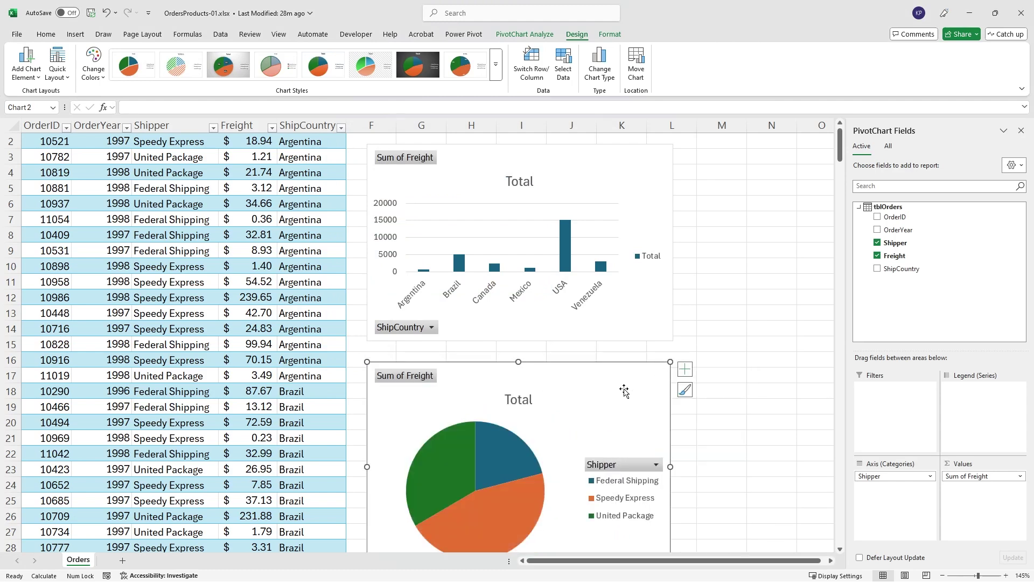
{"action": "left_click_drag", "start_coordinate": [577, 384], "coordinate": [577, 374]}
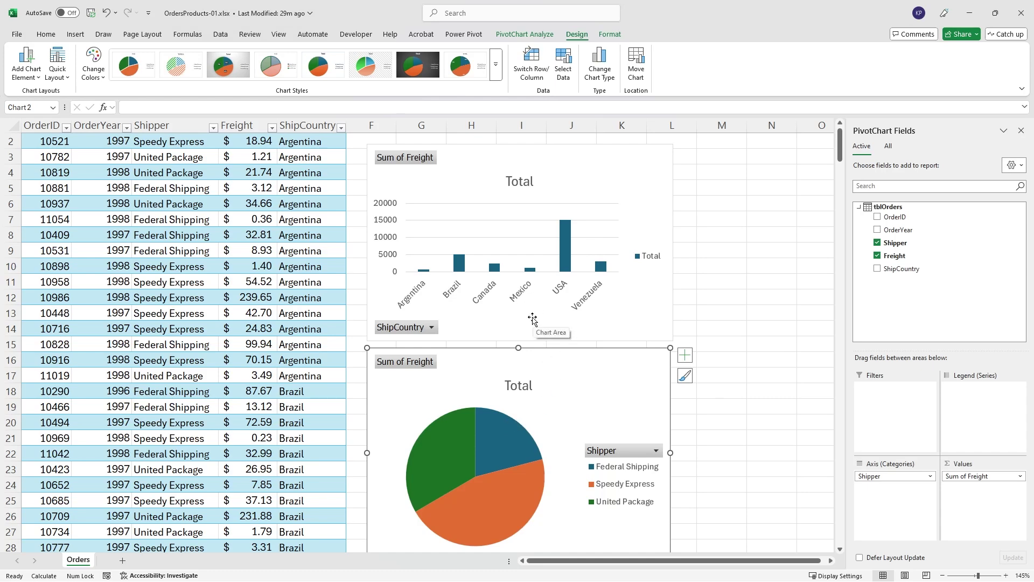
{"action": "scroll", "coordinate": [98, 191], "scroll_direction": "up", "scroll_amount": 1}
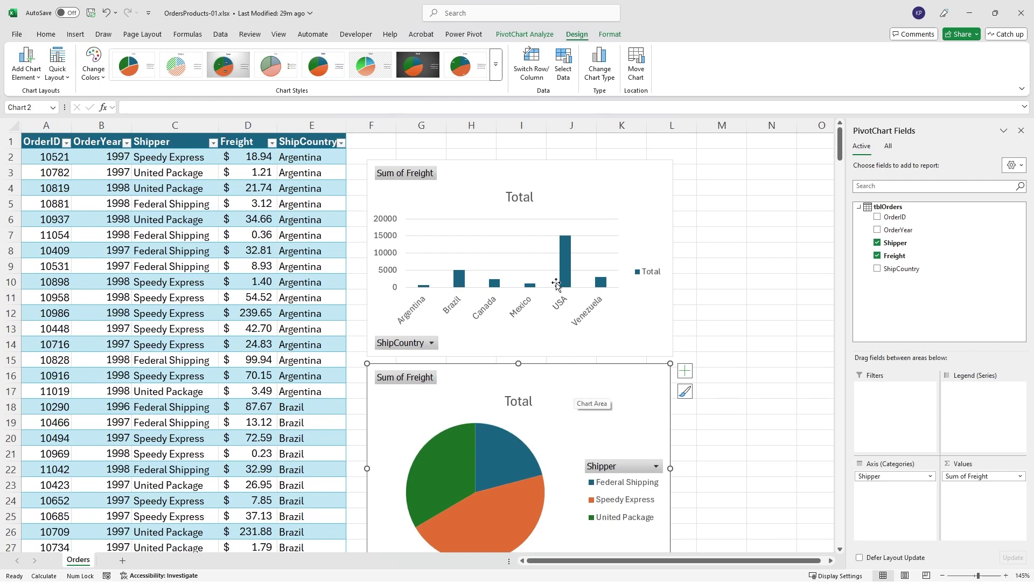
Insert a slicer for the OrderYear field from the pie PivotChart
{"action": "left_click", "coordinate": [530, 36]}
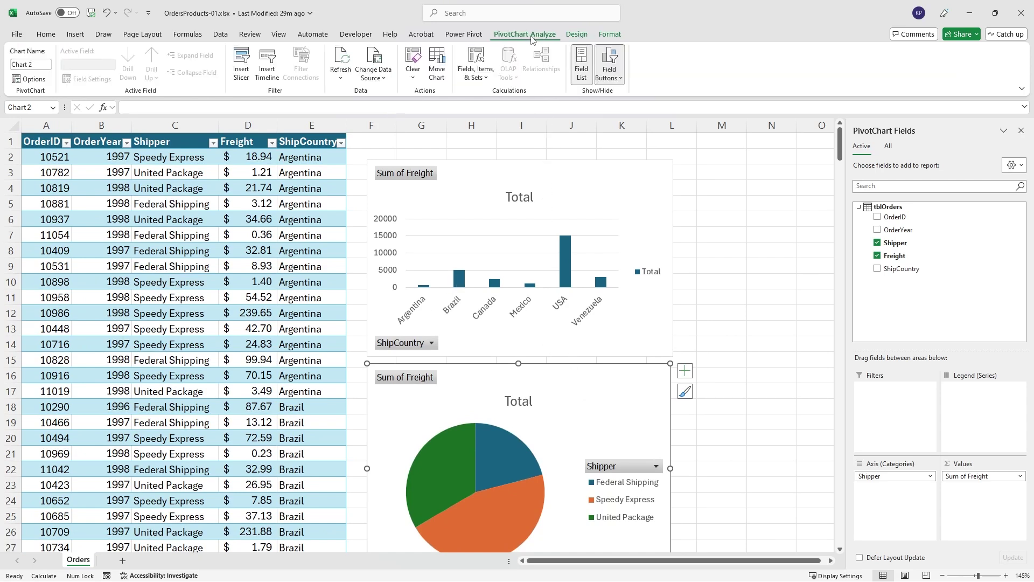
{"action": "left_click", "coordinate": [240, 79]}
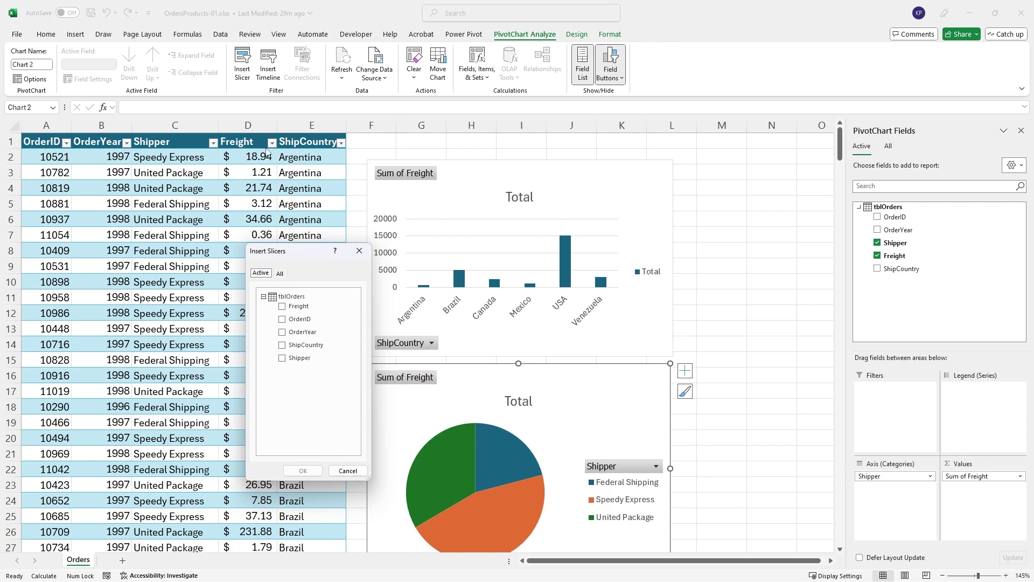
{"action": "left_click", "coordinate": [281, 332]}
{"action": "left_click", "coordinate": [303, 471]}
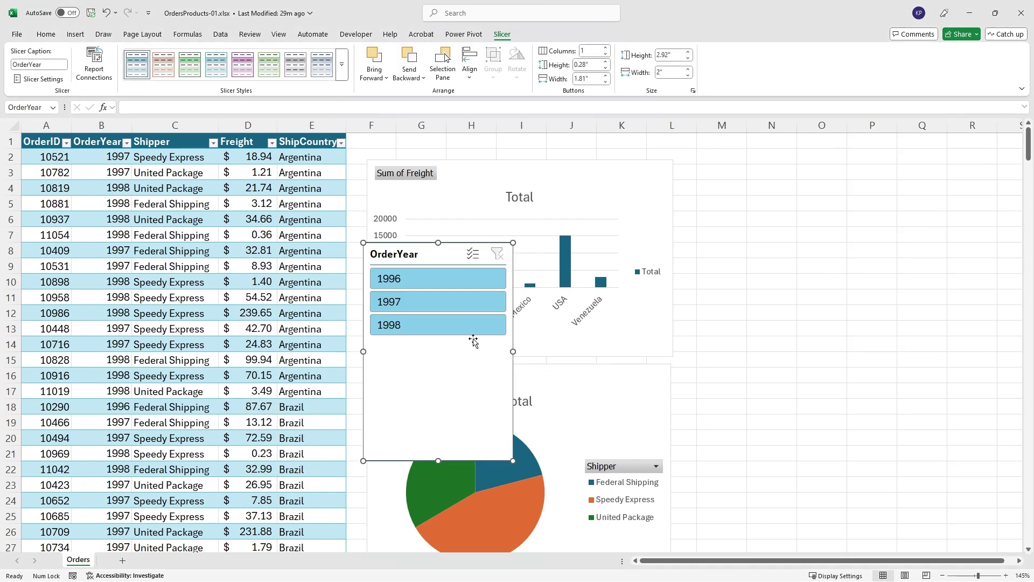
Move the OrderYear slicer beside the column chart, starting near column M, and shrink it to about 1.63" high by 1.49" wide
{"action": "left_click_drag", "start_coordinate": [413, 252], "coordinate": [749, 169]}
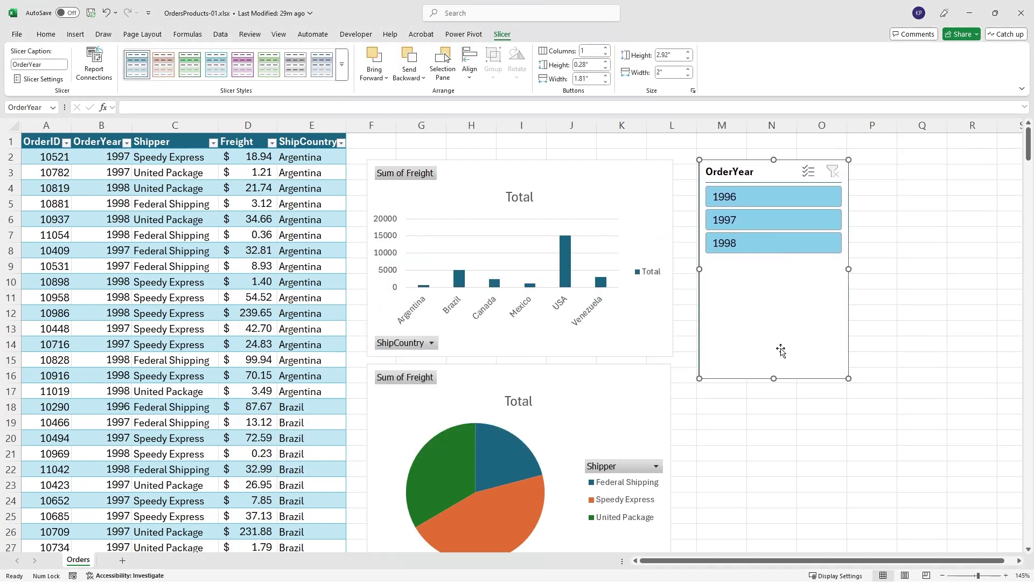
{"action": "left_click_drag", "start_coordinate": [773, 378], "coordinate": [774, 281]}
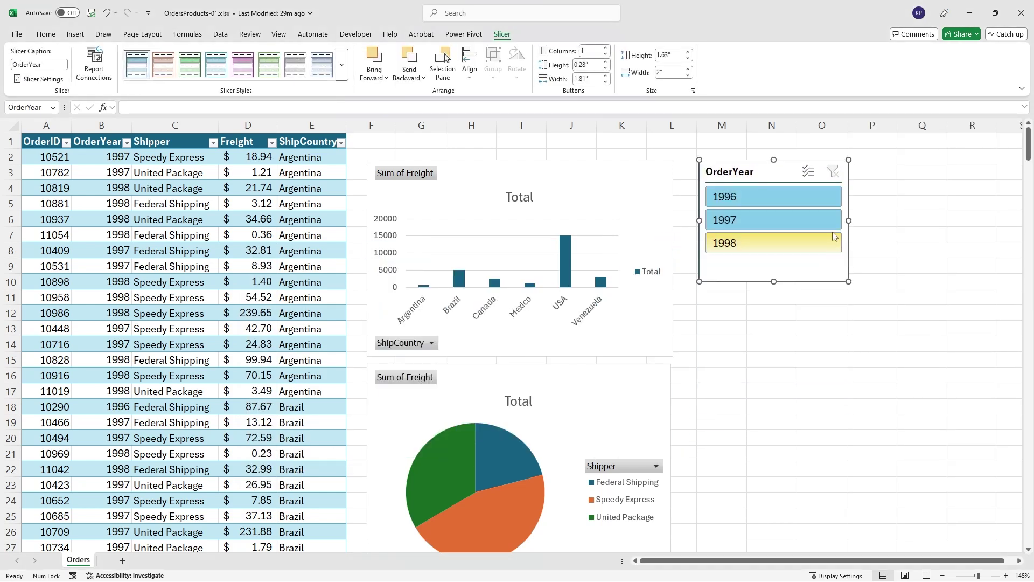
{"action": "left_click_drag", "start_coordinate": [848, 220], "coordinate": [810, 221]}
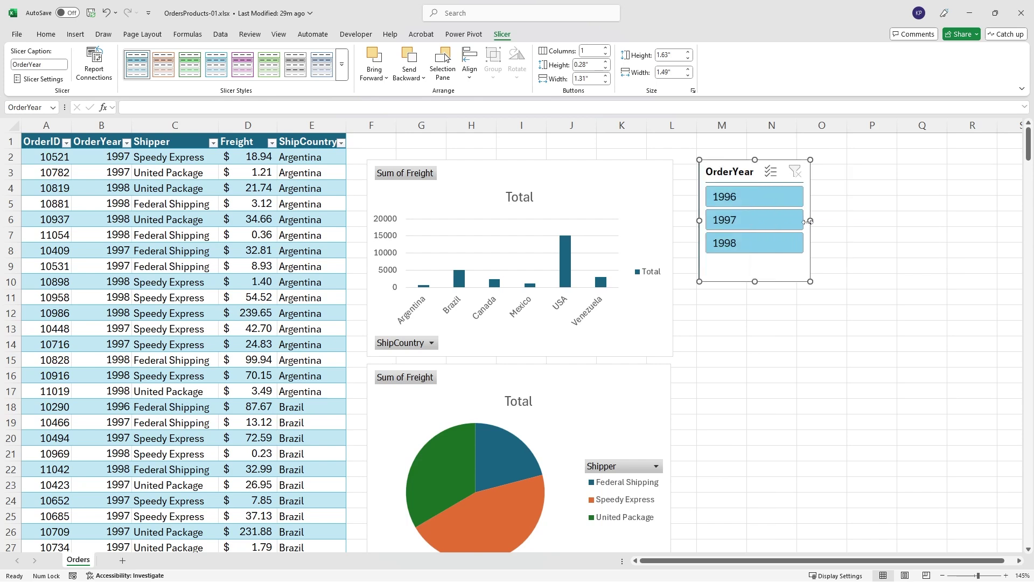
Filter the OrderYear slicer to 1996 and connect the slicer to both Chart 1 and Chart 2
{"action": "left_click", "coordinate": [736, 200]}
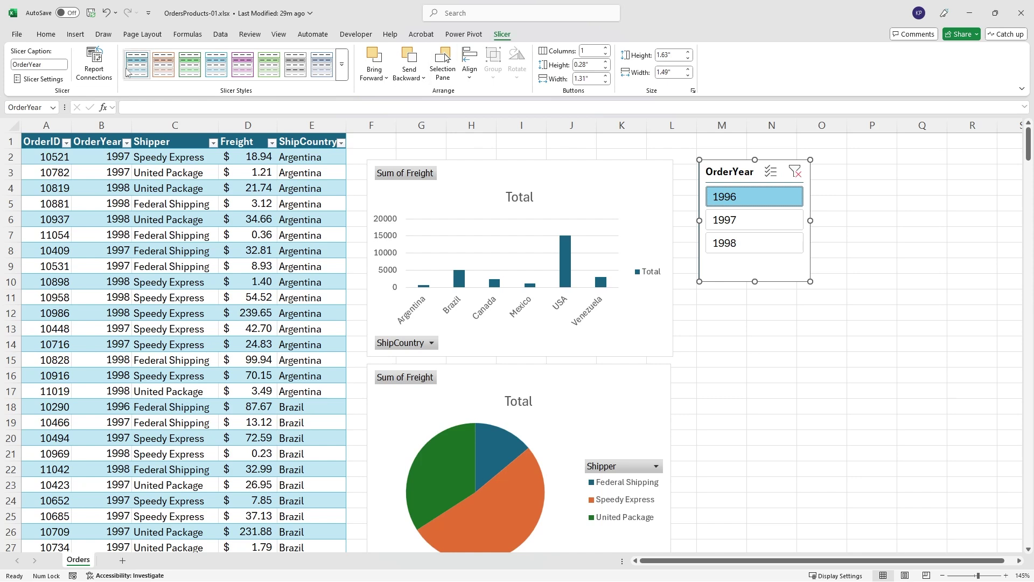
{"action": "left_click", "coordinate": [98, 73]}
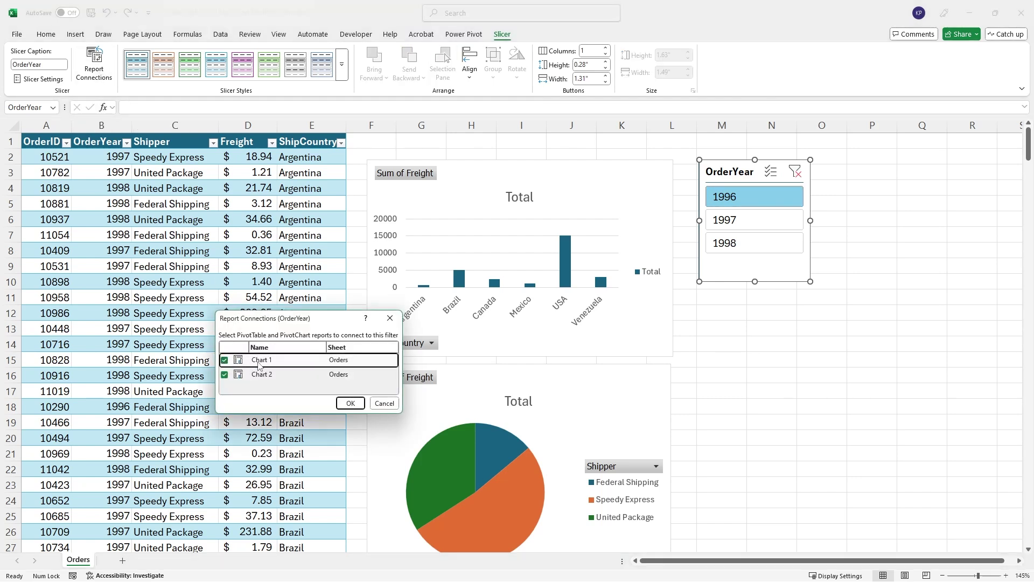
{"action": "left_click", "coordinate": [350, 404]}
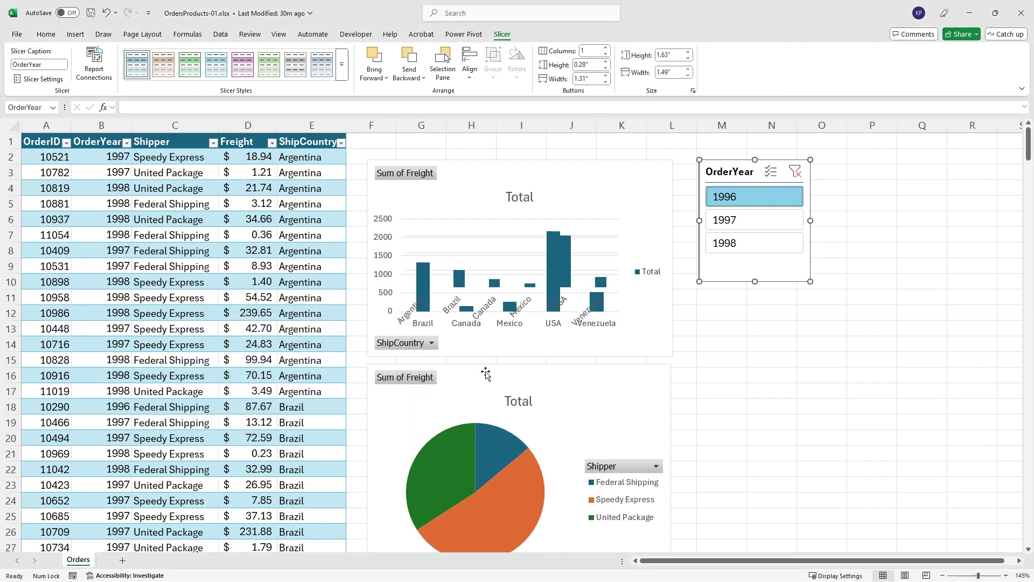
Filter both charts by 1997, 1998, 1996 and 1997 in turn with the OrderYear slicer, and clear its filter
{"action": "left_click", "coordinate": [737, 225]}
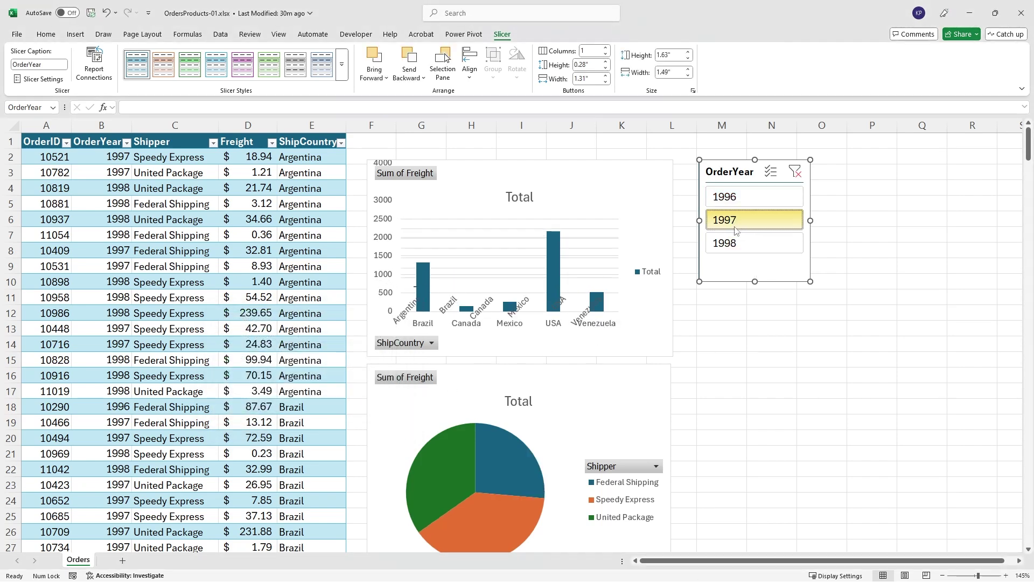
{"action": "left_click", "coordinate": [730, 245]}
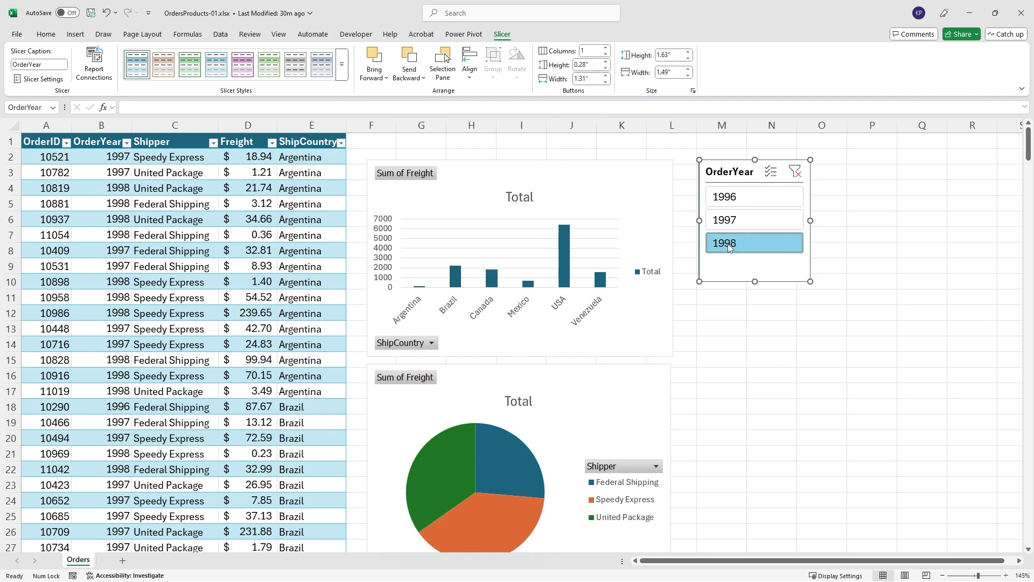
{"action": "left_click", "coordinate": [753, 204]}
{"action": "left_click", "coordinate": [746, 222]}
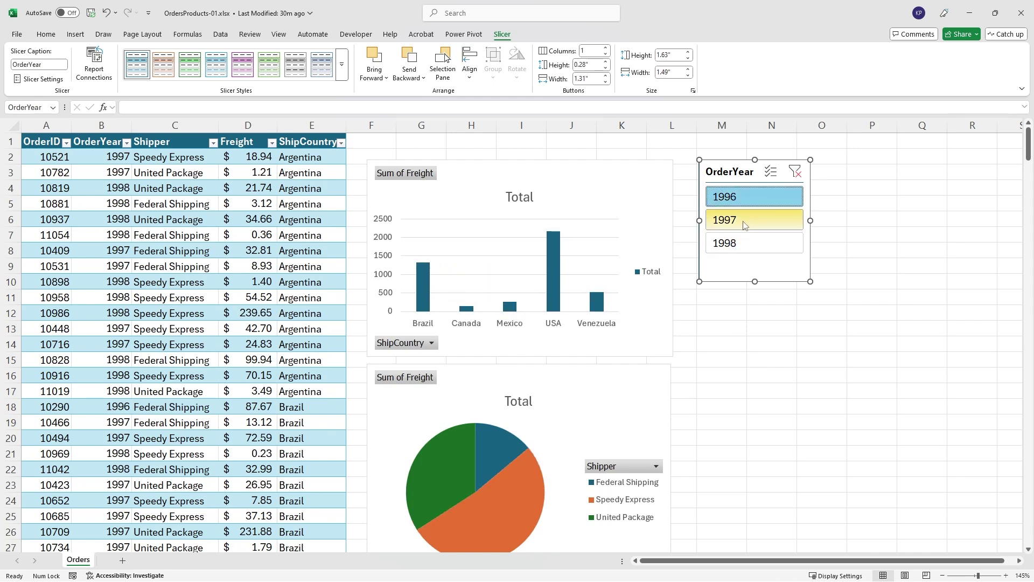
{"action": "left_click", "coordinate": [790, 178]}
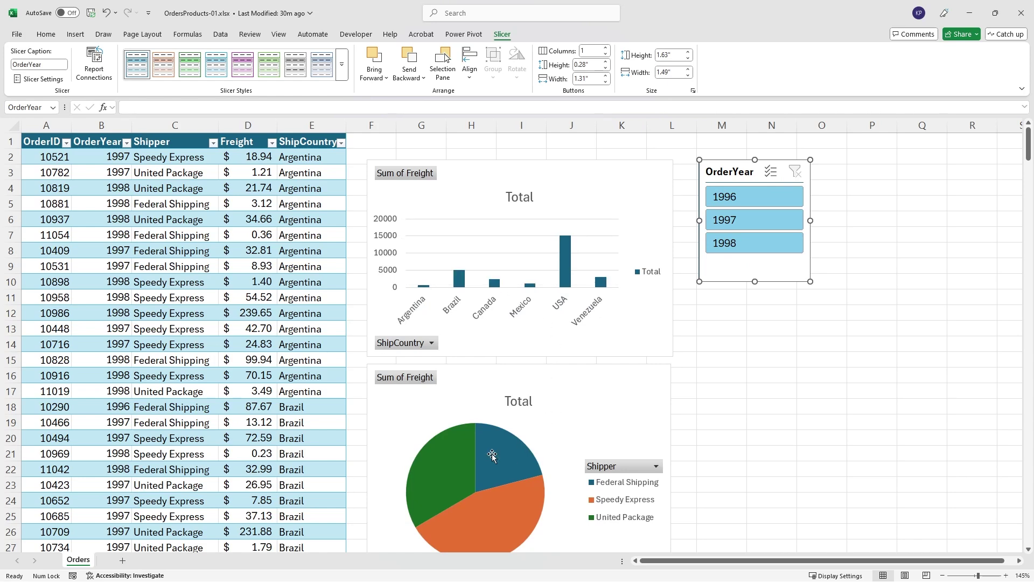
{"action": "mouse_move", "coordinate": [492, 455]}
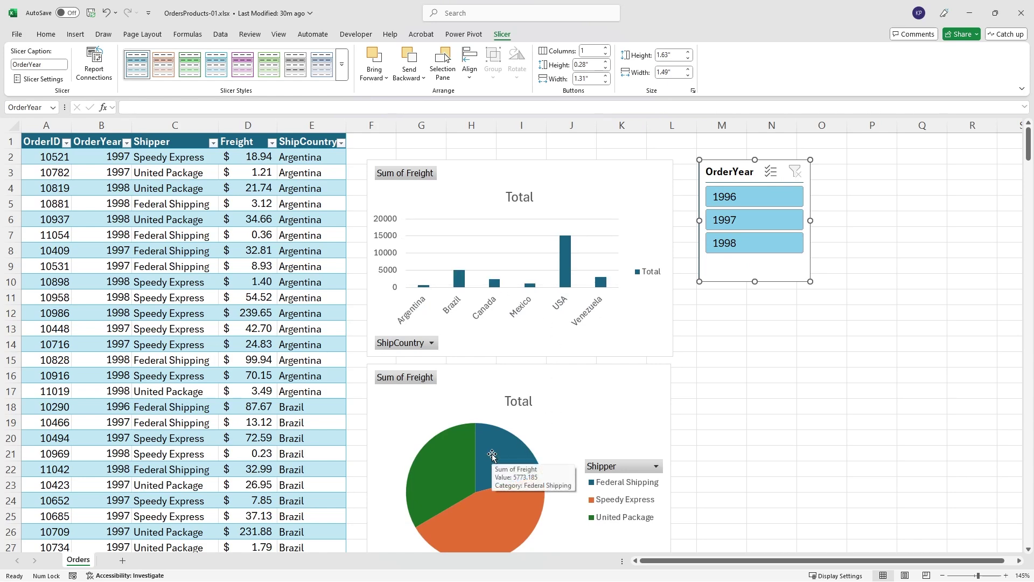